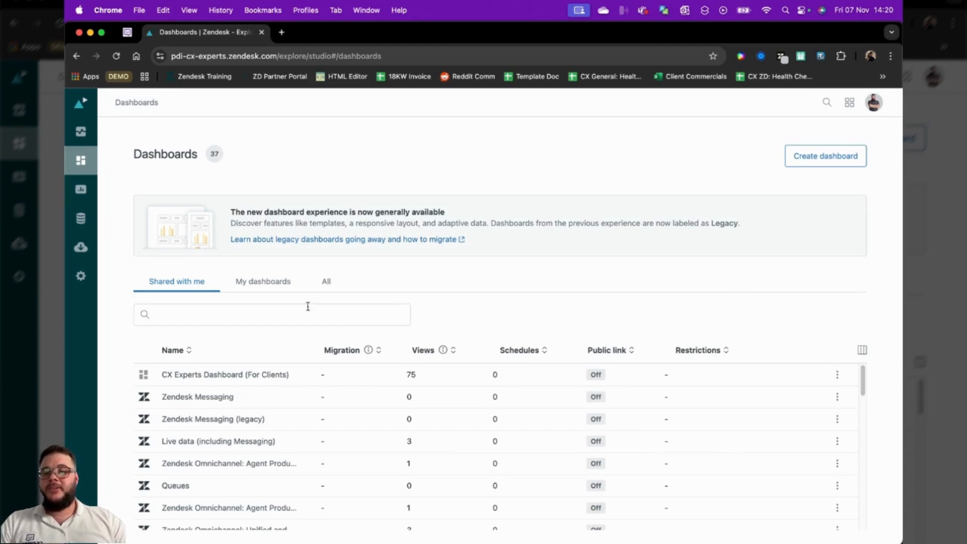
Browse the dashboards shared with me and open the Zendesk Support dashboard
scroll(304, 393, down, 1)
scroll(305, 400, down, 4)
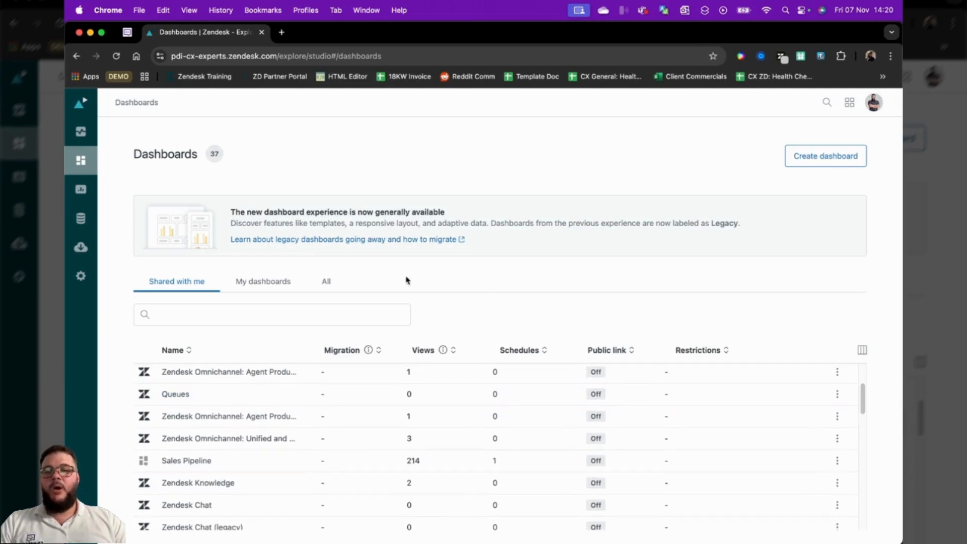
scroll(236, 445, up, 4)
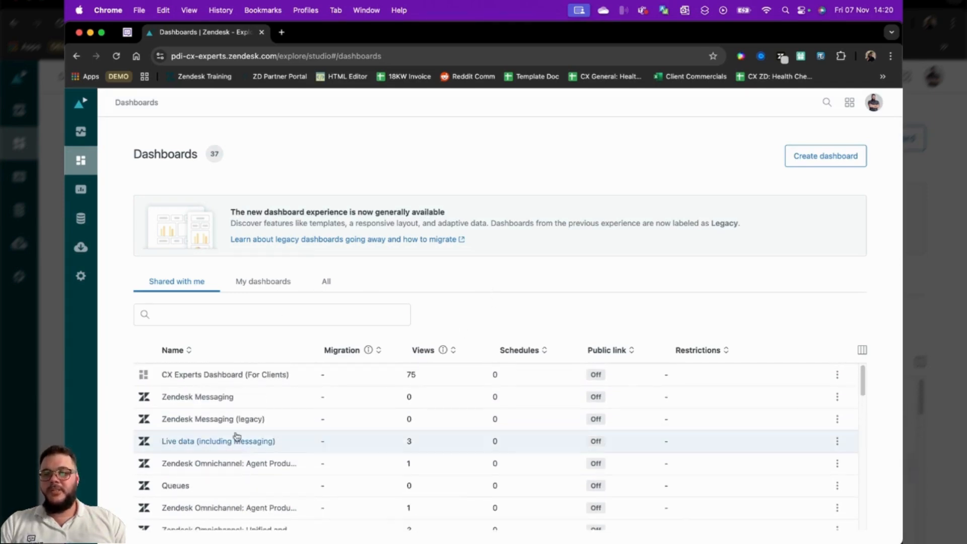
scroll(241, 427, down, 7)
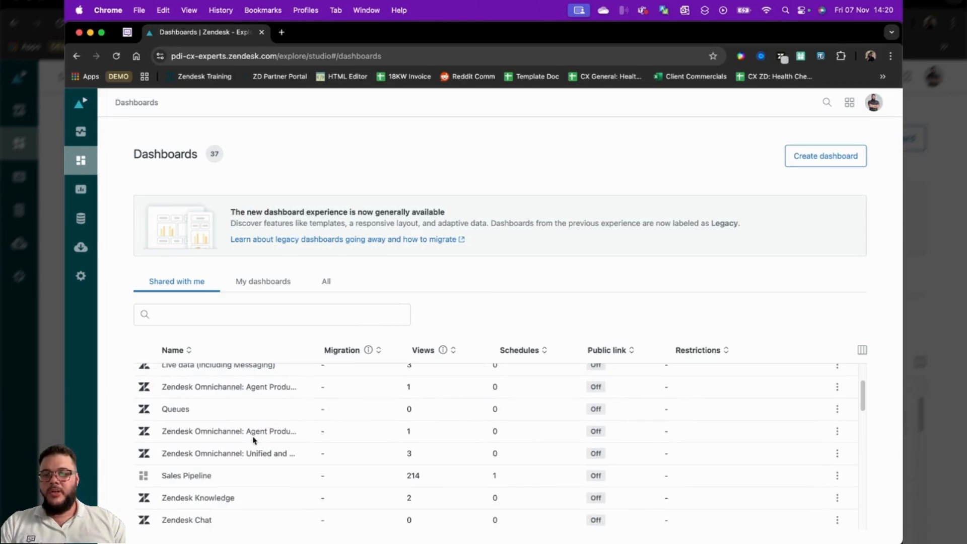
click(217, 478)
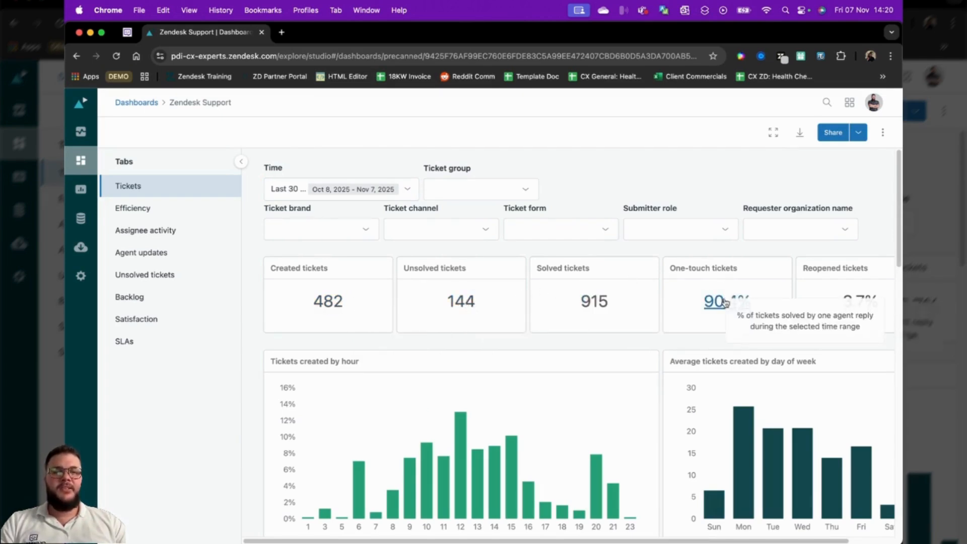
Examine the ticket metrics and creation charts in the Tickets report, and view the Efficiency report's reply and resolution time metrics
scroll(734, 326, right, 1)
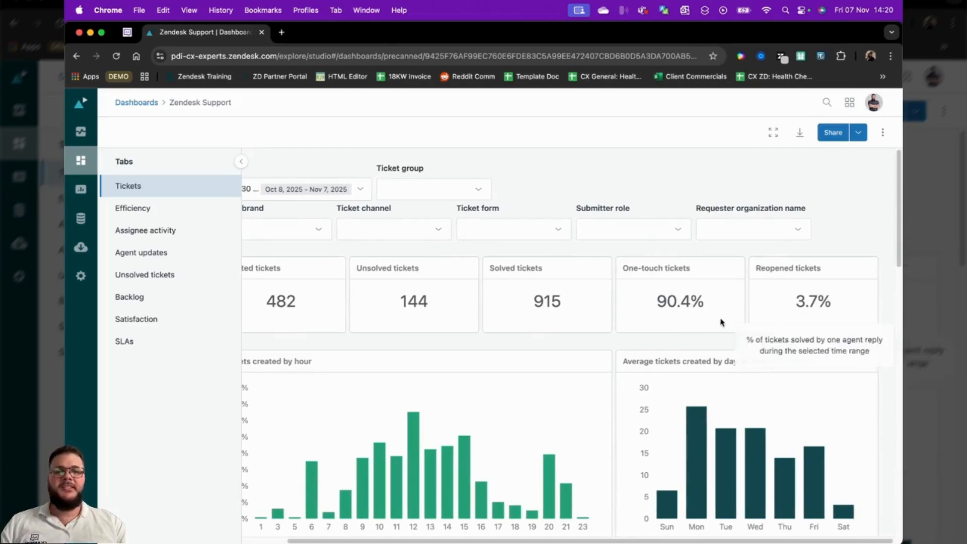
scroll(732, 324, left, 1)
scroll(557, 382, down, 5)
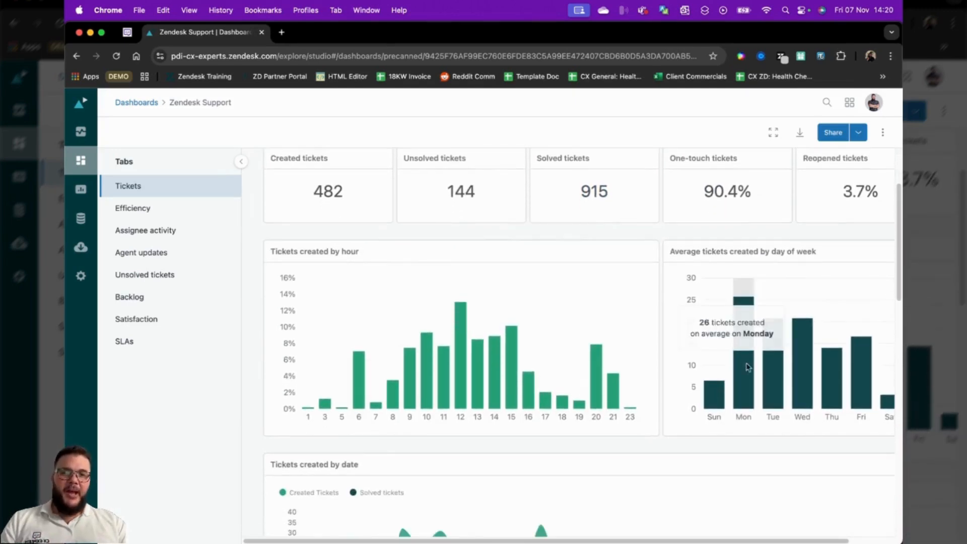
scroll(778, 368, down, 7)
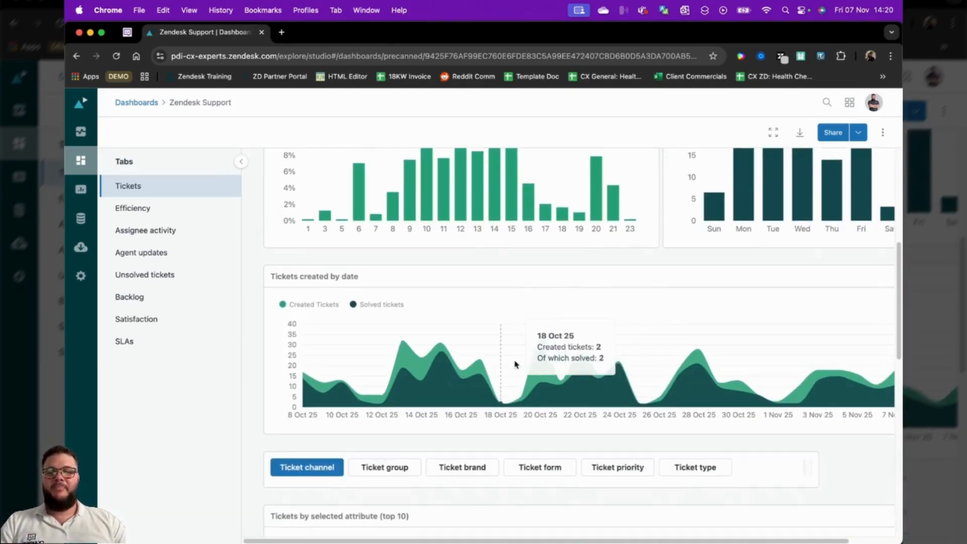
scroll(647, 368, down, 3)
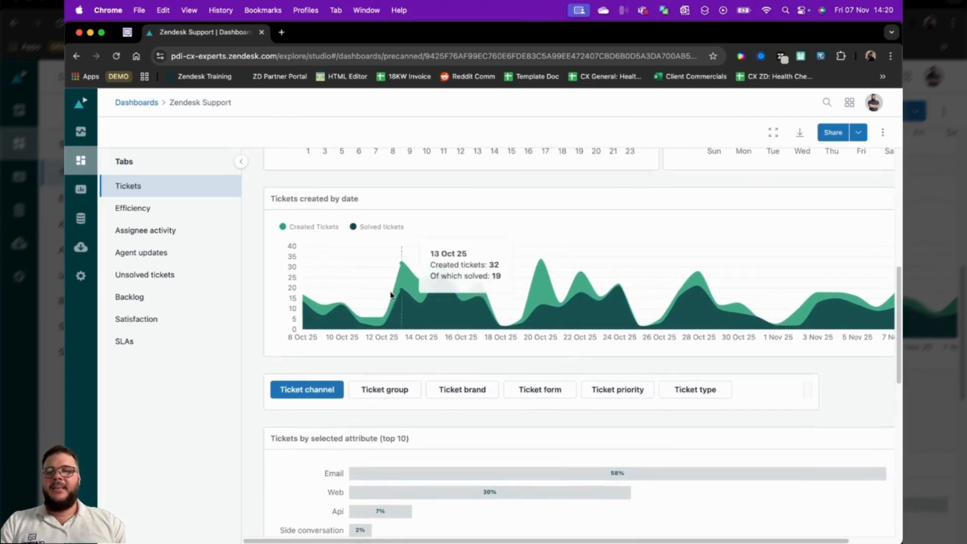
click(144, 207)
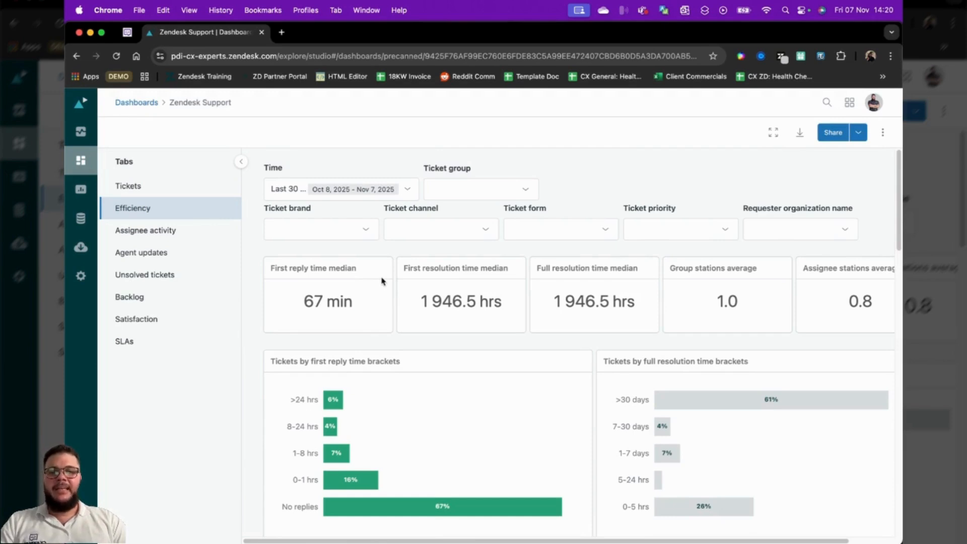
mouse_move(731, 304)
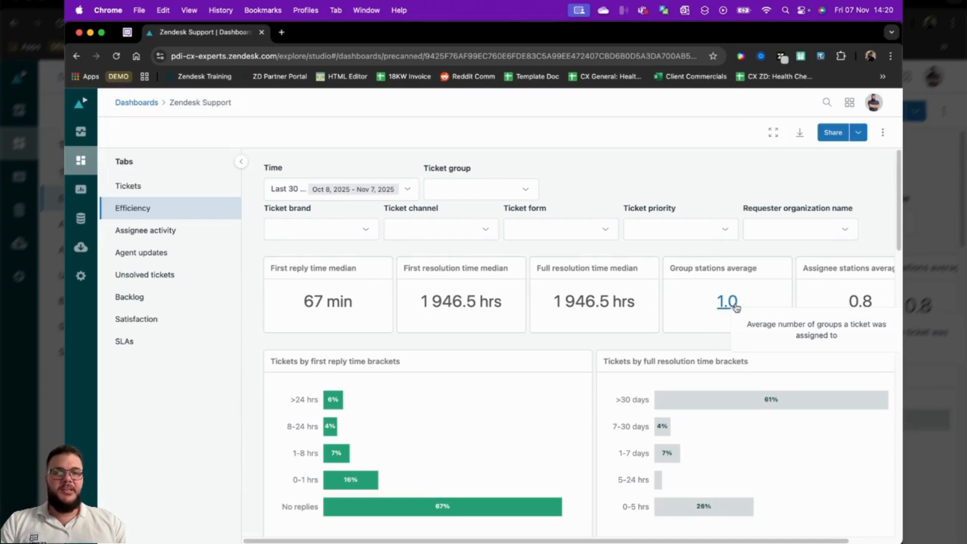
Examine the Assignee activity report, including the satisfaction and wait time charts and the per-assignee table
click(178, 231)
scroll(647, 316, down, 3)
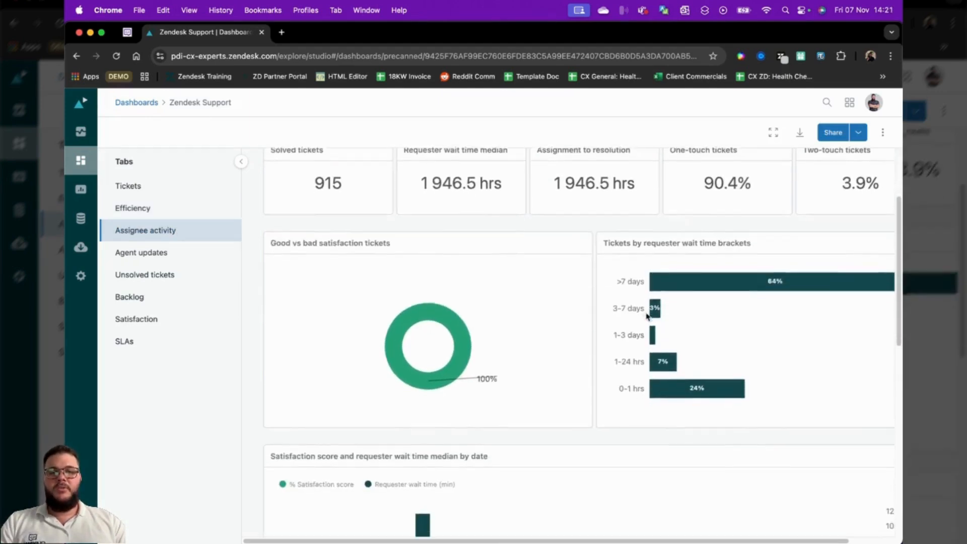
scroll(647, 316, down, 8)
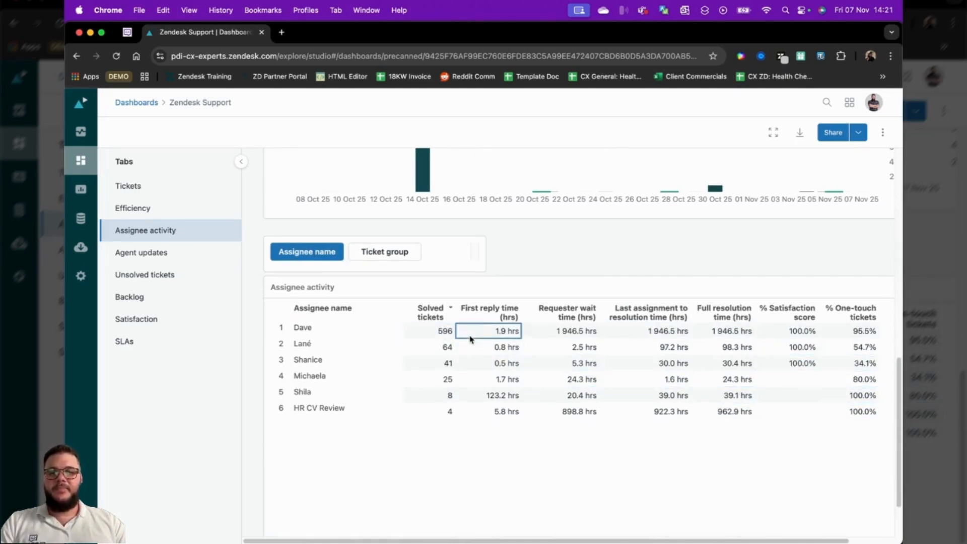
scroll(440, 331, up, 7)
scroll(428, 302, up, 3)
scroll(565, 336, down, 5)
scroll(621, 322, down, 5)
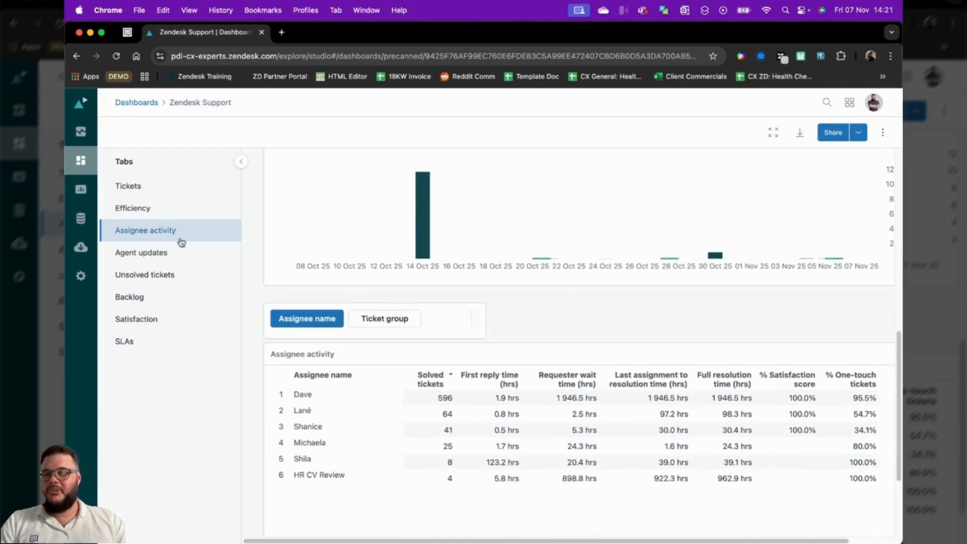
View the Agent updates table and open the Backlog report of the Zendesk Support dashboard
click(156, 257)
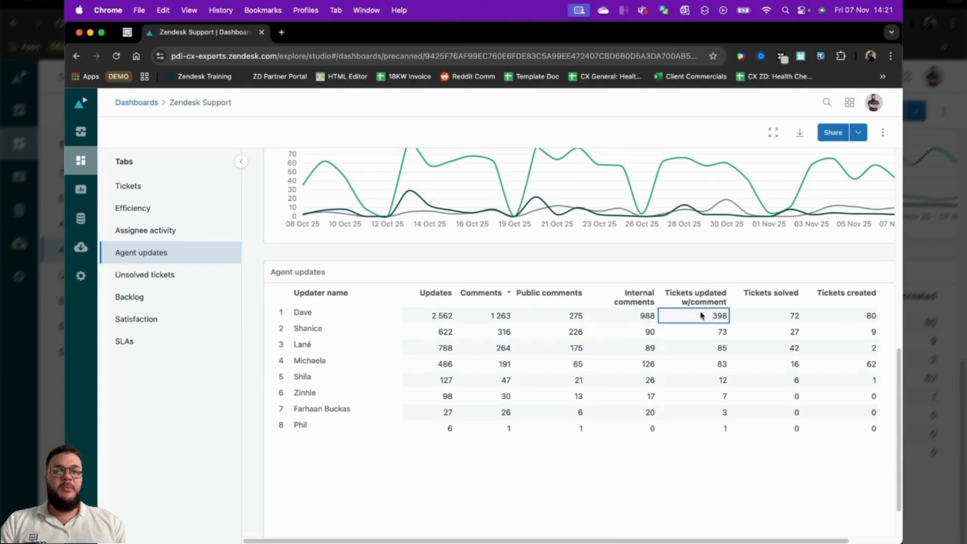
scroll(413, 337, up, 2)
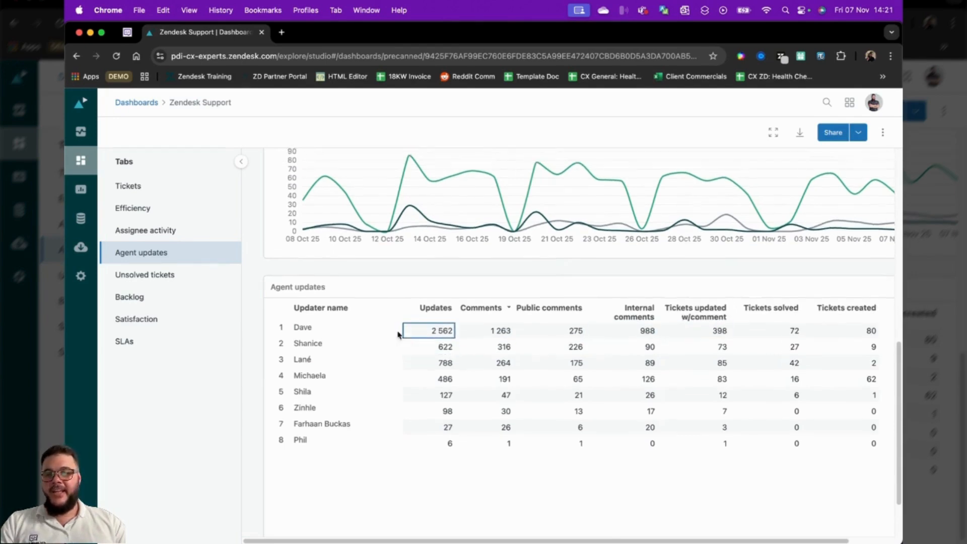
click(140, 296)
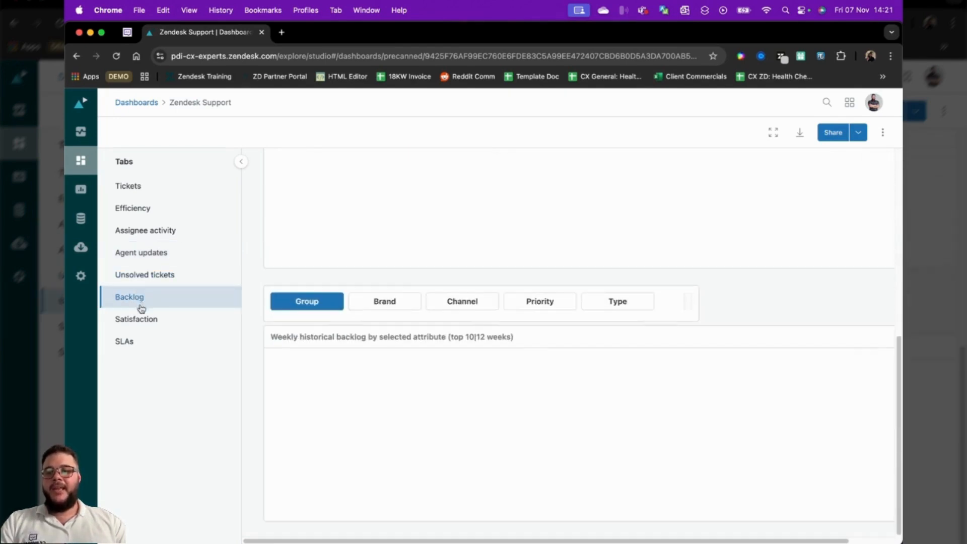
View the Satisfaction report's scores and the SLAs report of the Zendesk Support dashboard
click(143, 319)
scroll(613, 328, up, 7)
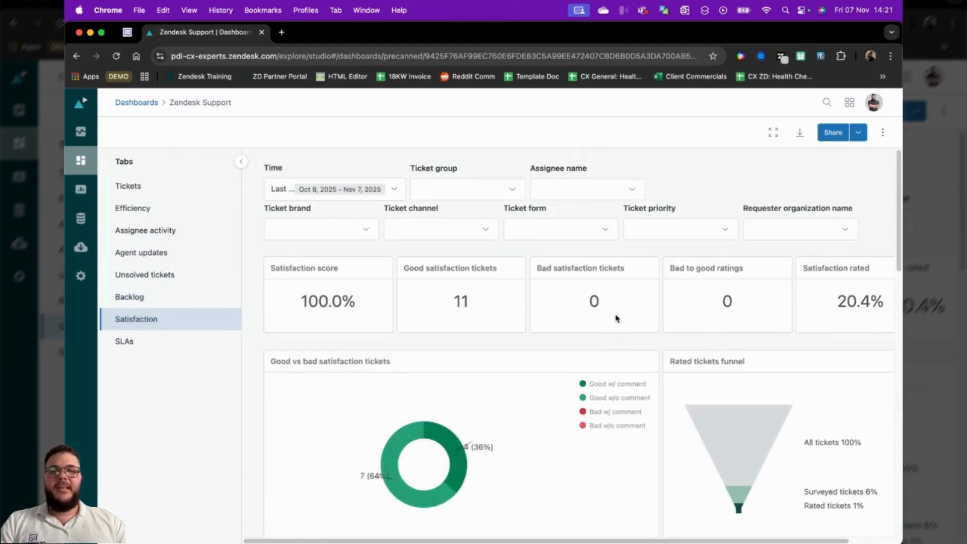
mouse_move(340, 300)
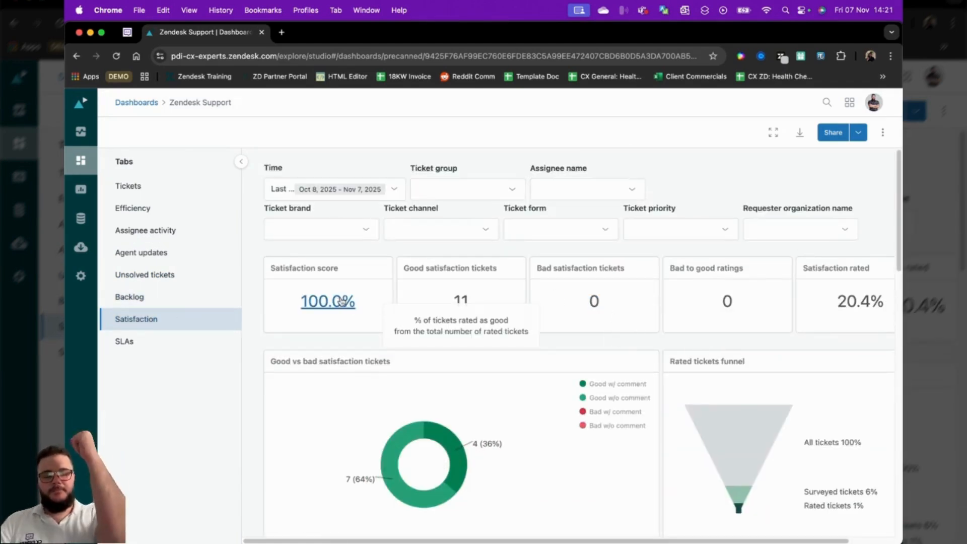
click(127, 344)
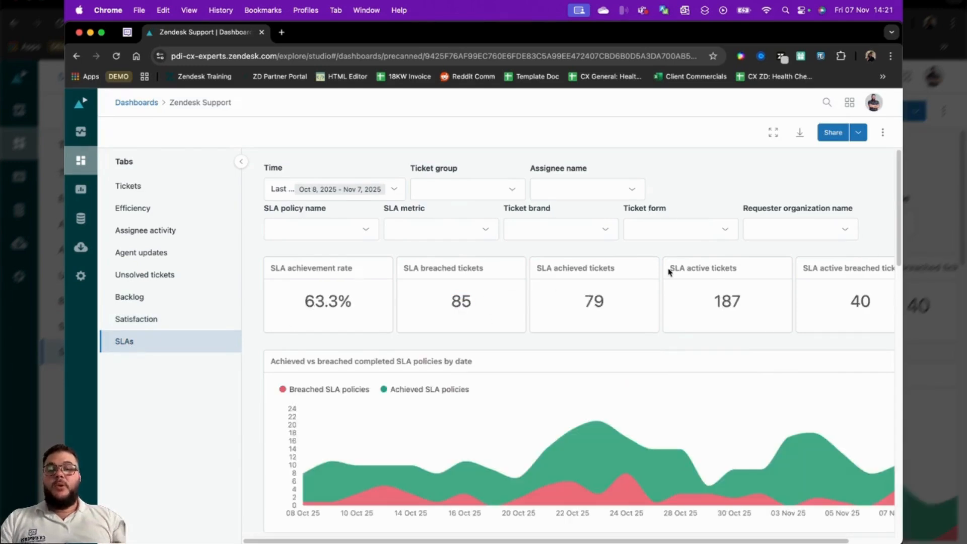
Return to the dashboards list and open the Zendesk Omnichannel: Agent Productivity dashboard listed below Queues to view its Summary
click(82, 161)
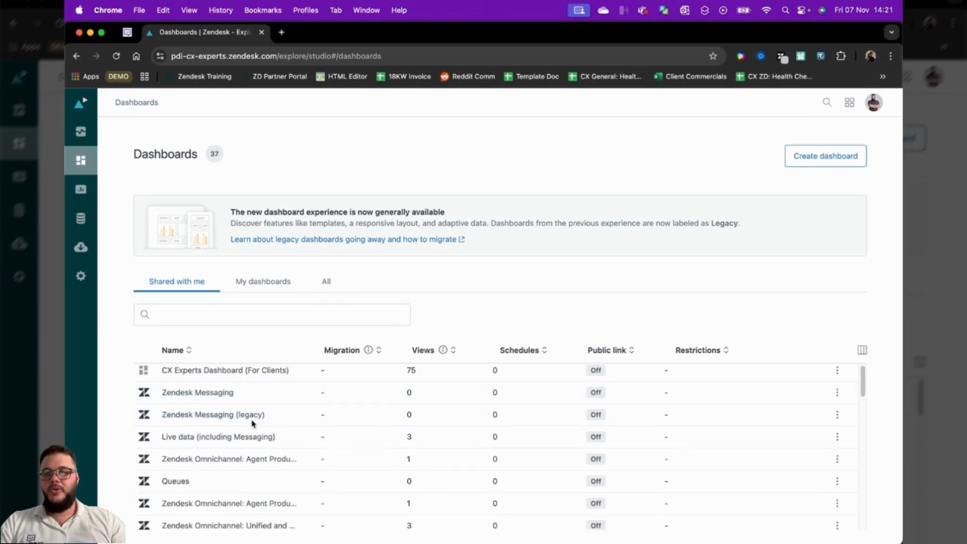
scroll(252, 422, down, 2)
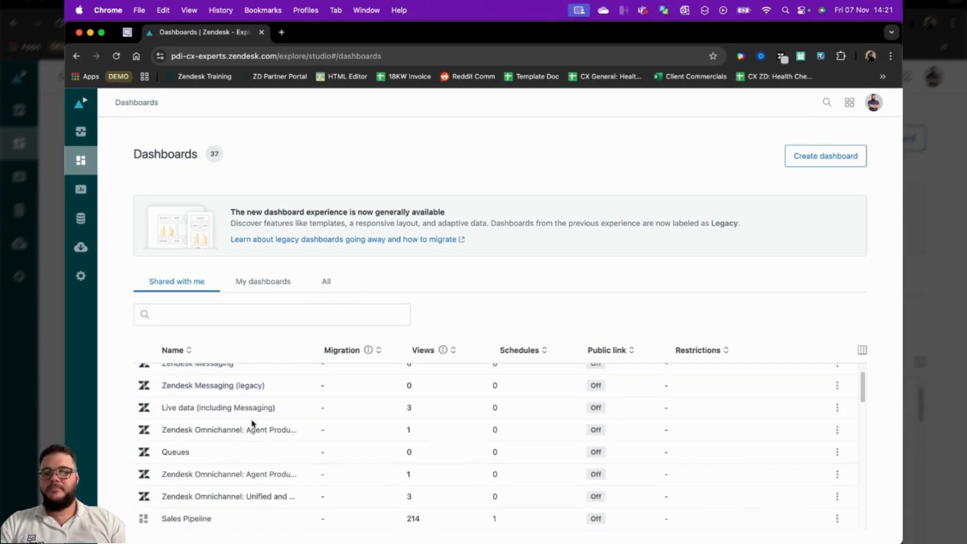
click(252, 454)
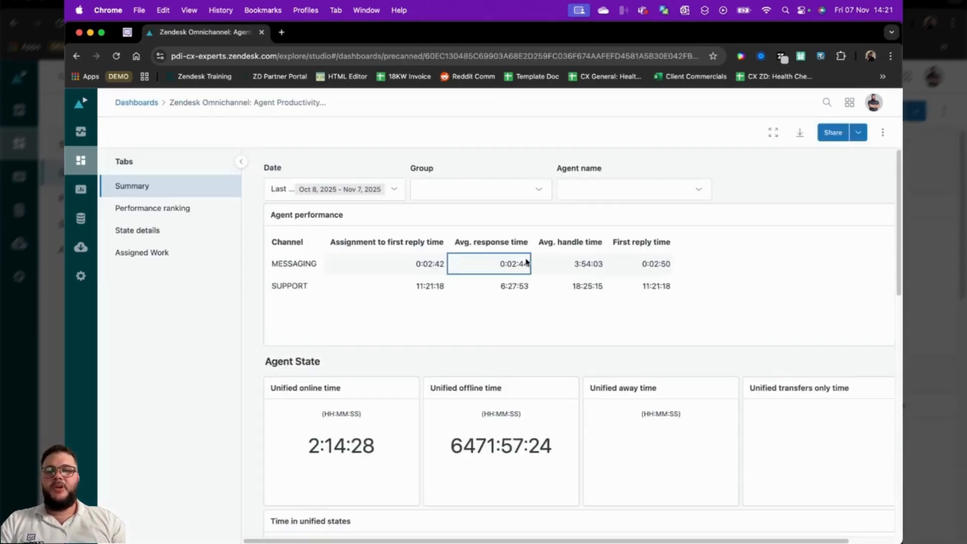
scroll(542, 297, down, 3)
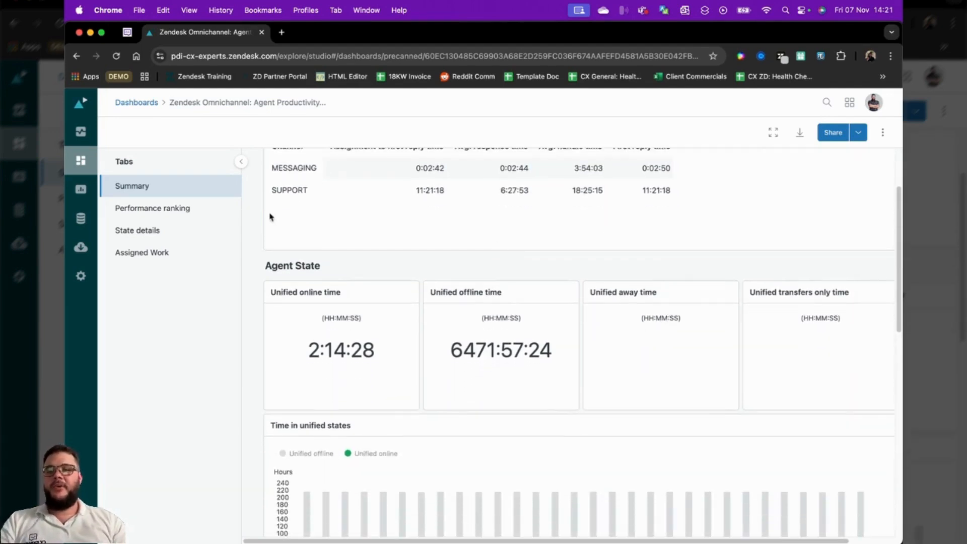
View the Performance ranking and State details reports of the Agent Productivity dashboard
click(196, 209)
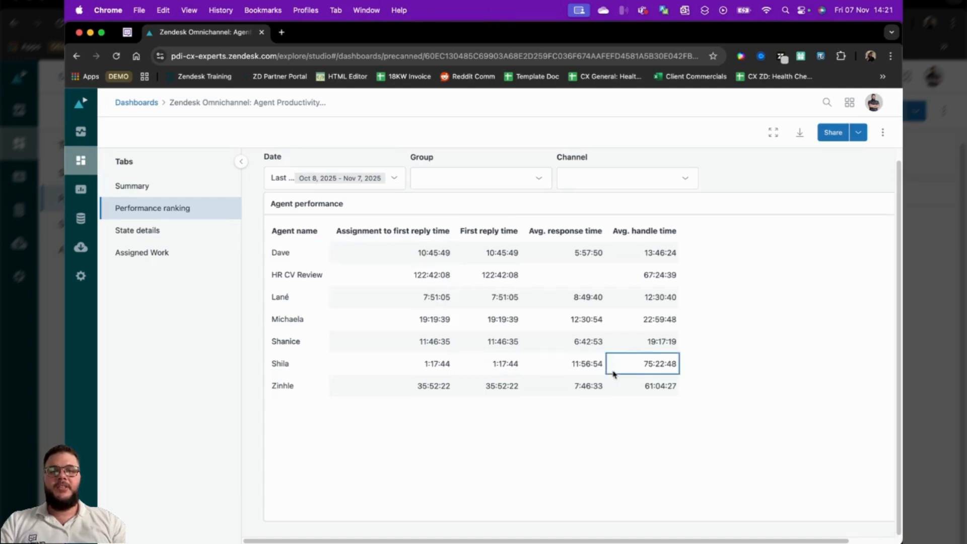
click(150, 232)
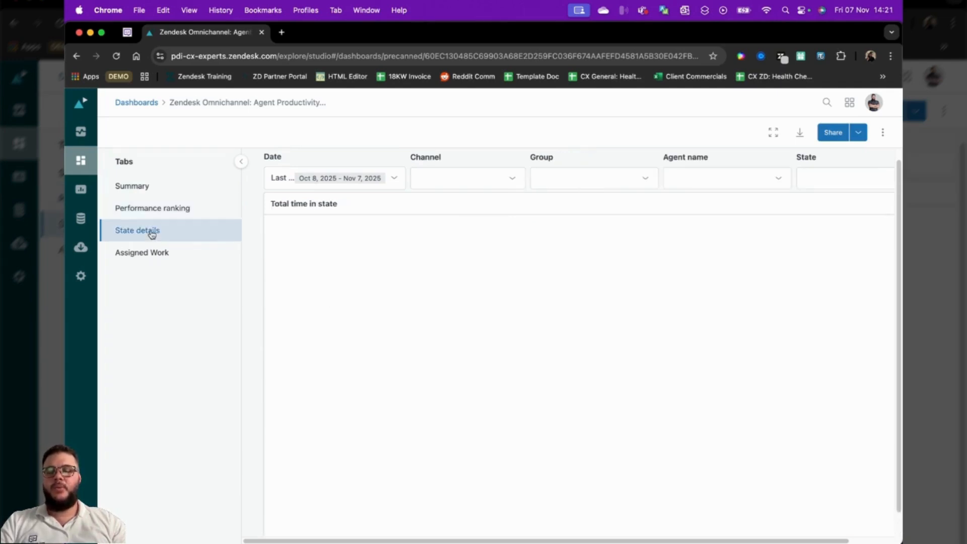
Check the agent status options on the open ticket's page, and return to the Agent Productivity dashboard to view Assigned Work
click(134, 34)
click(879, 103)
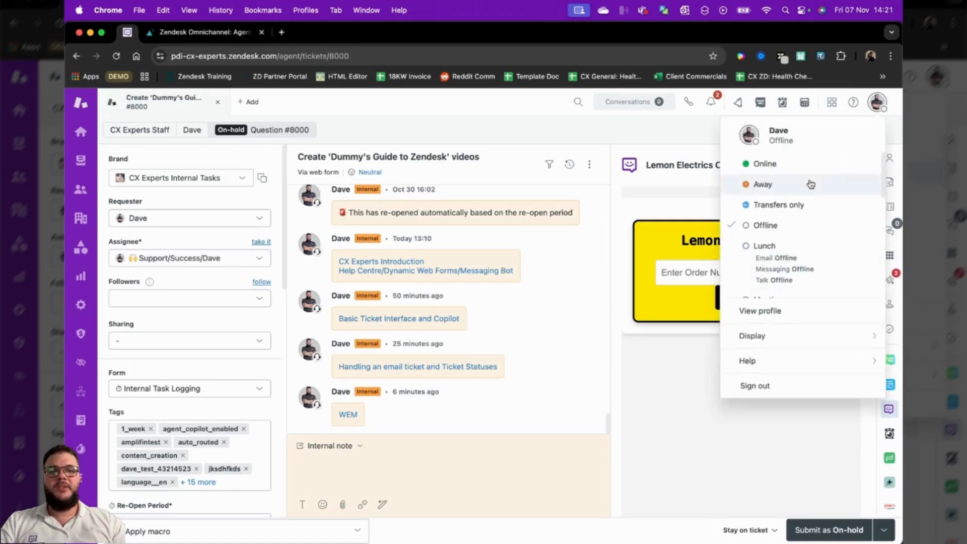
click(235, 31)
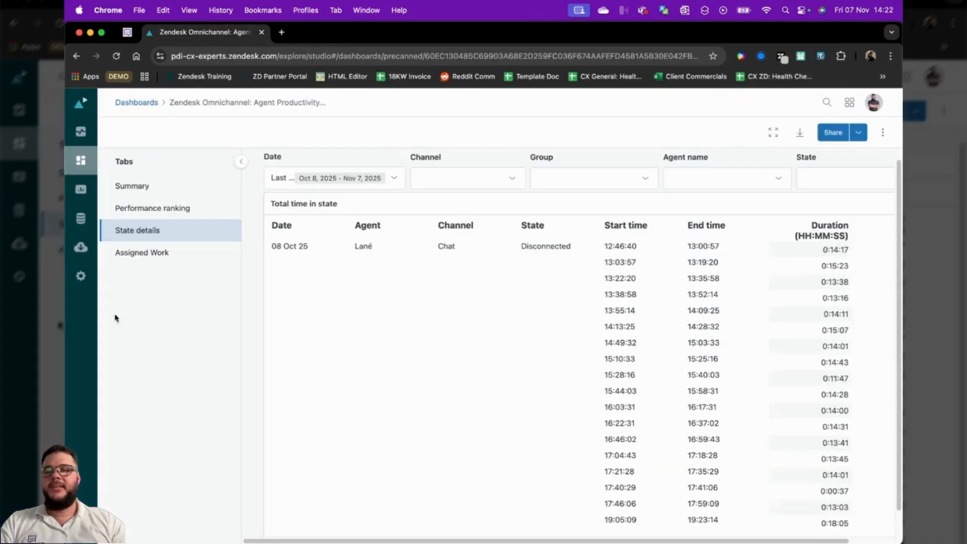
click(143, 252)
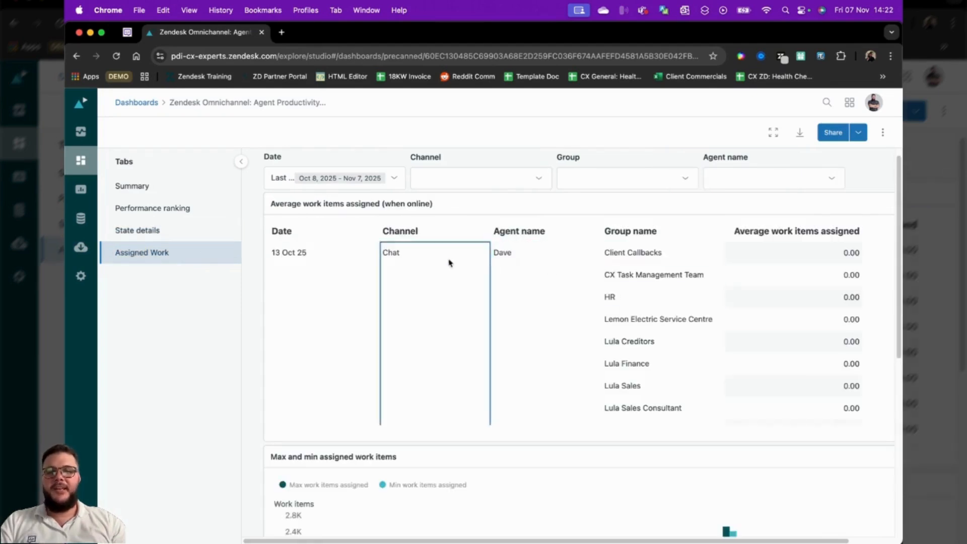
Go back to the dashboards list, look through the prebuilt dashboards and open Zendesk Copilot: Intelligent triage
click(84, 162)
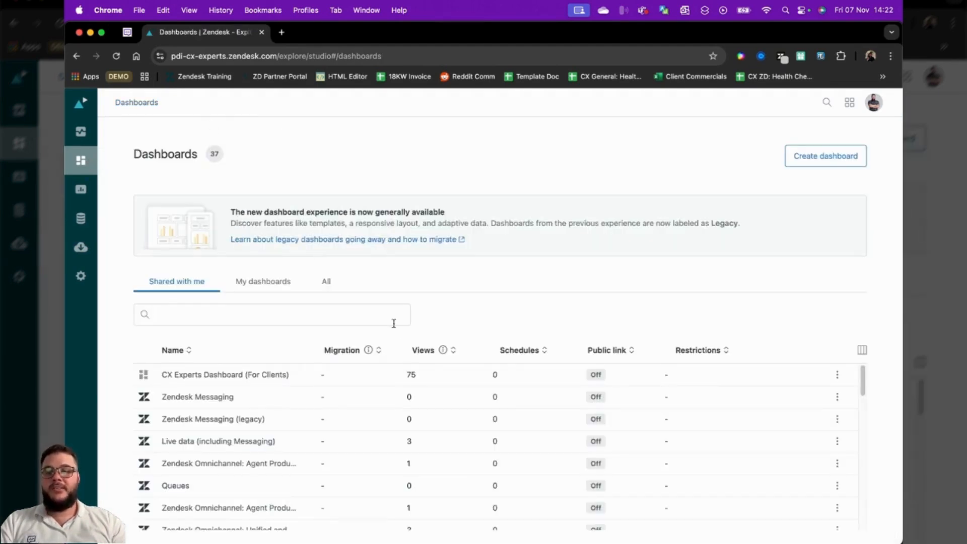
scroll(254, 474, down, 1)
scroll(254, 478, down, 2)
scroll(283, 457, down, 5)
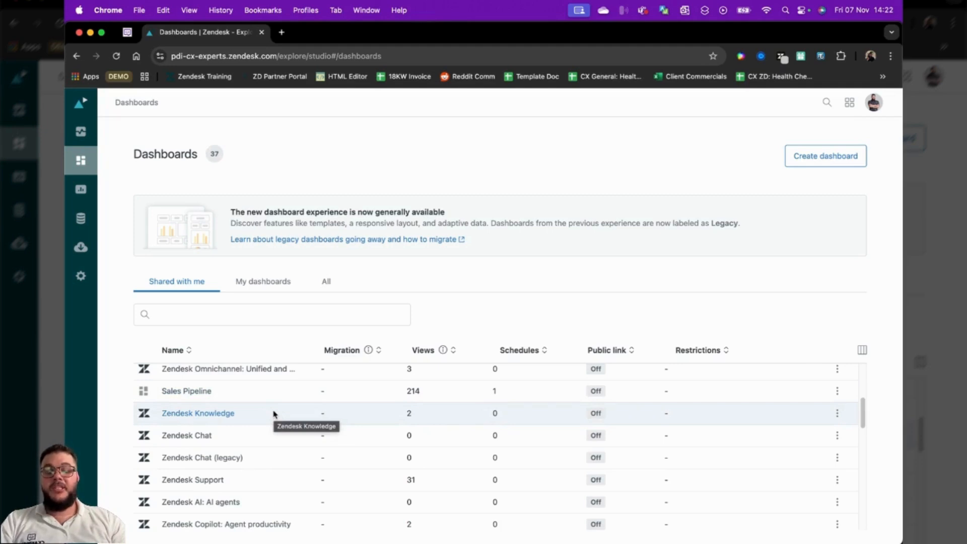
scroll(247, 456, down, 2)
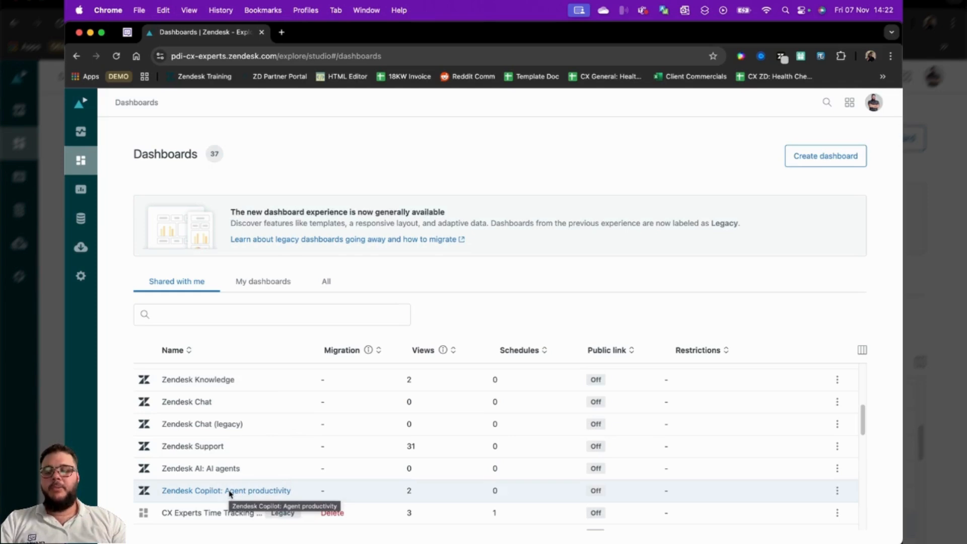
scroll(254, 471, down, 2)
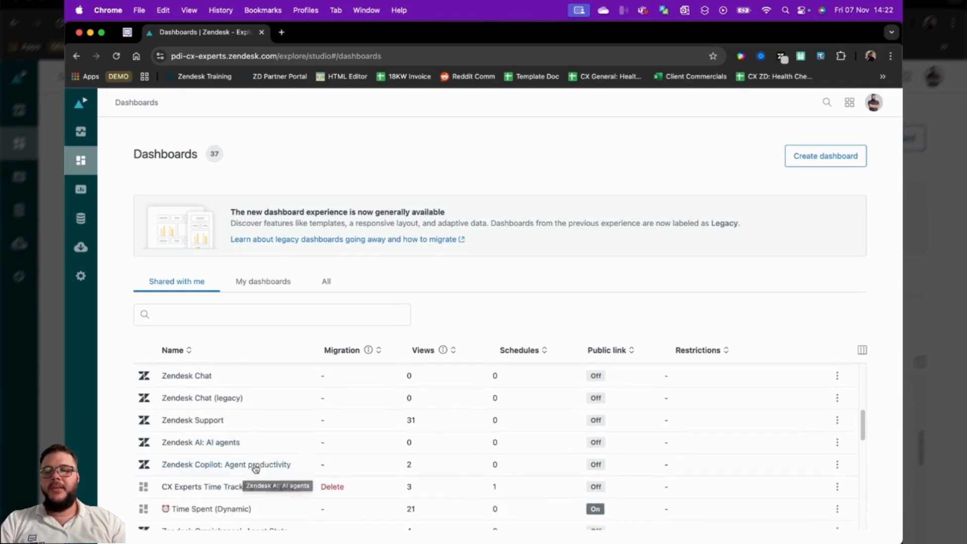
scroll(261, 458, down, 4)
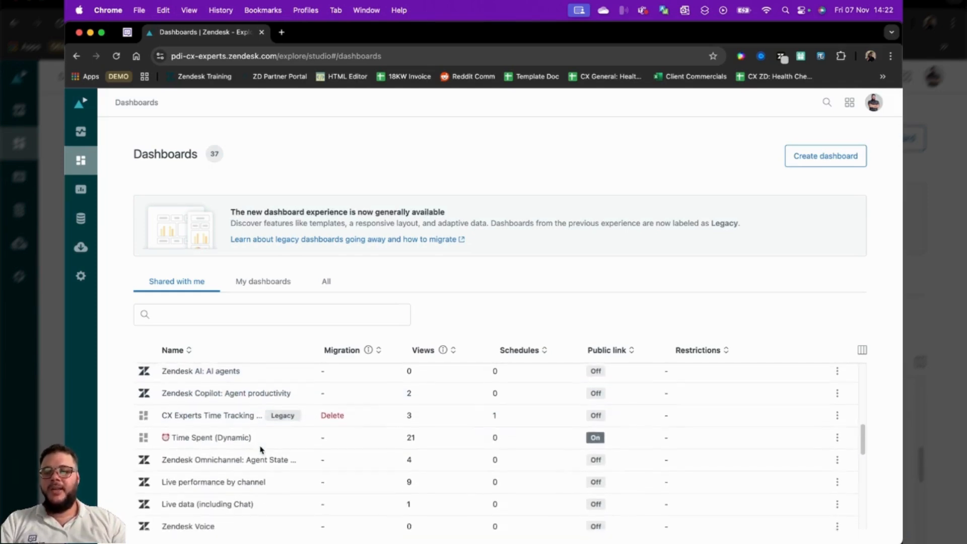
scroll(260, 449, down, 4)
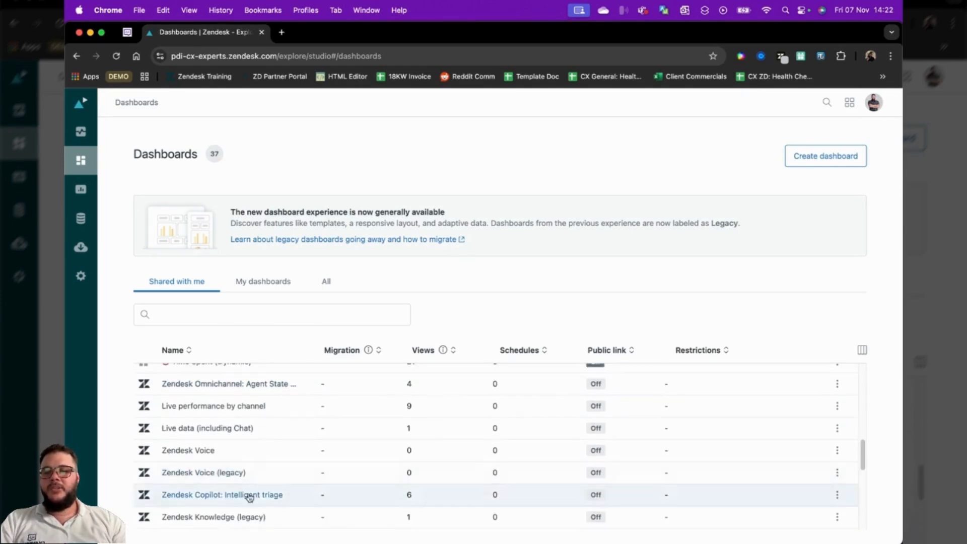
click(249, 496)
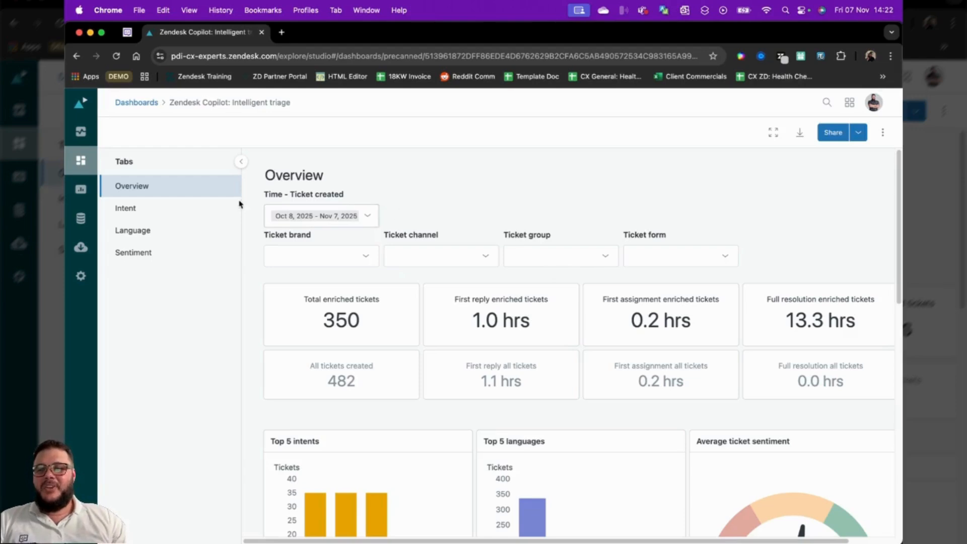
View the Intent, Language and Sentiment reports of the Intelligent triage dashboard
click(150, 210)
scroll(605, 299, down, 5)
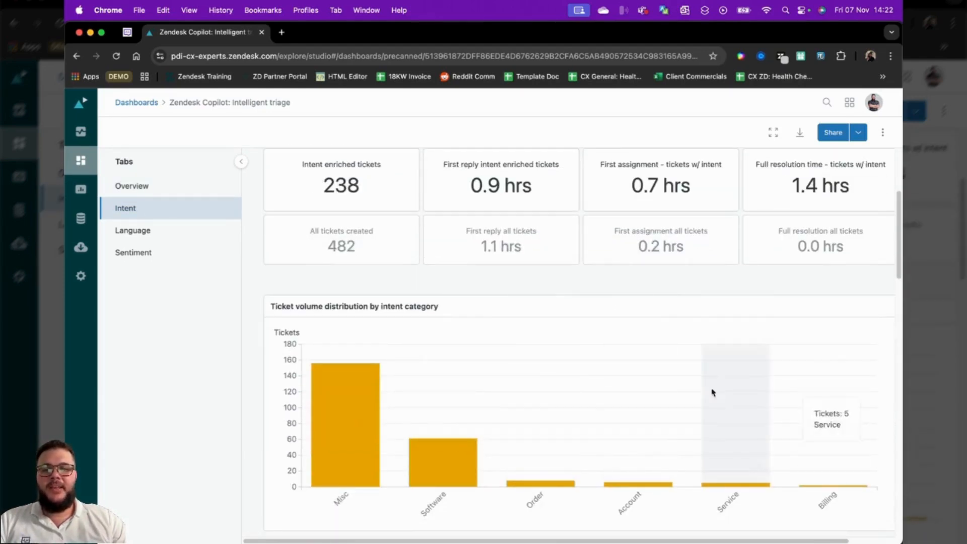
click(182, 230)
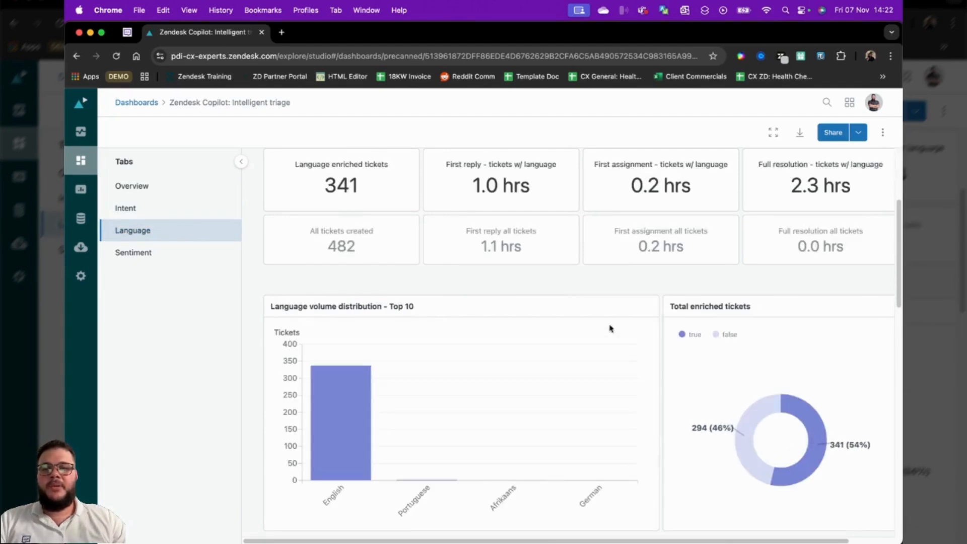
click(169, 251)
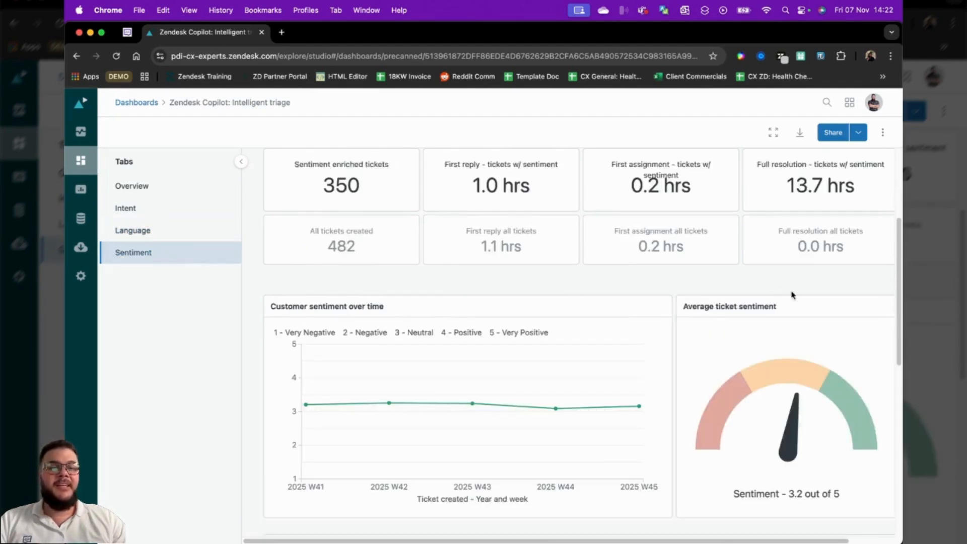
scroll(745, 322, up, 1)
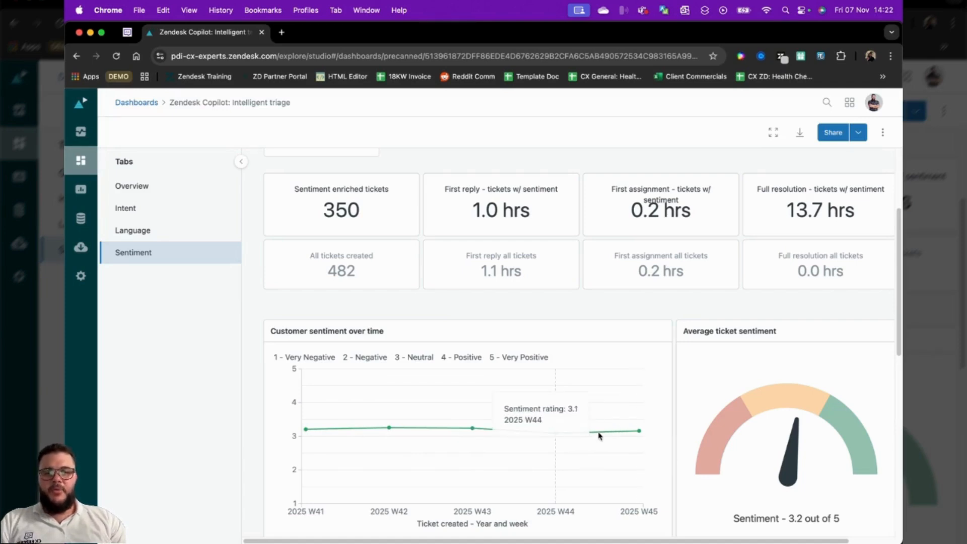
scroll(442, 250, up, 3)
scroll(442, 250, up, 1)
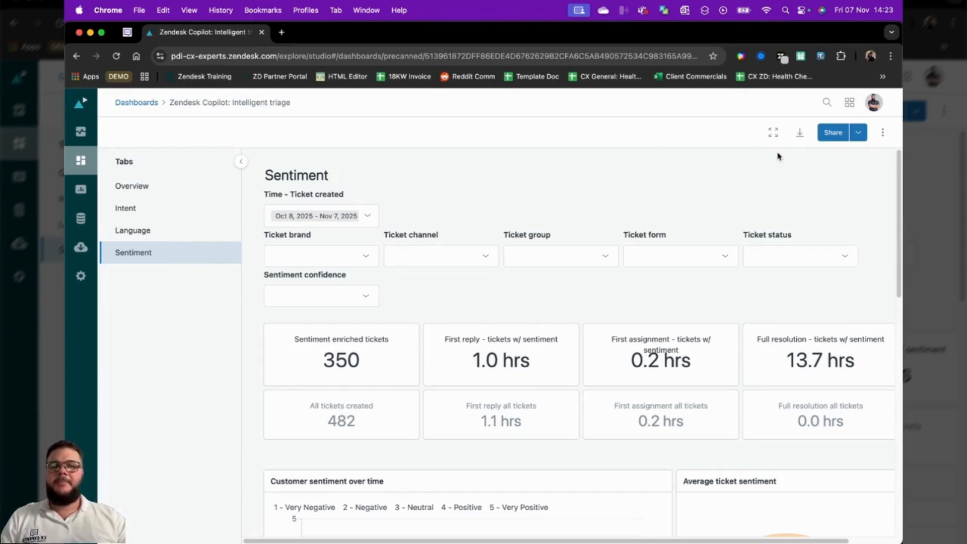
Create a password-protected link to the dashboard with the All data access type, and close the link list
click(859, 134)
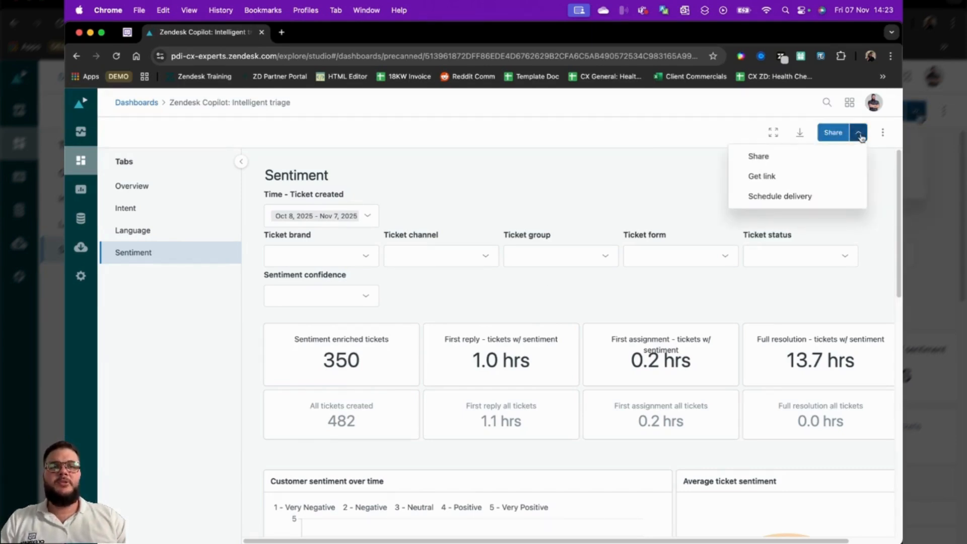
click(762, 176)
click(496, 359)
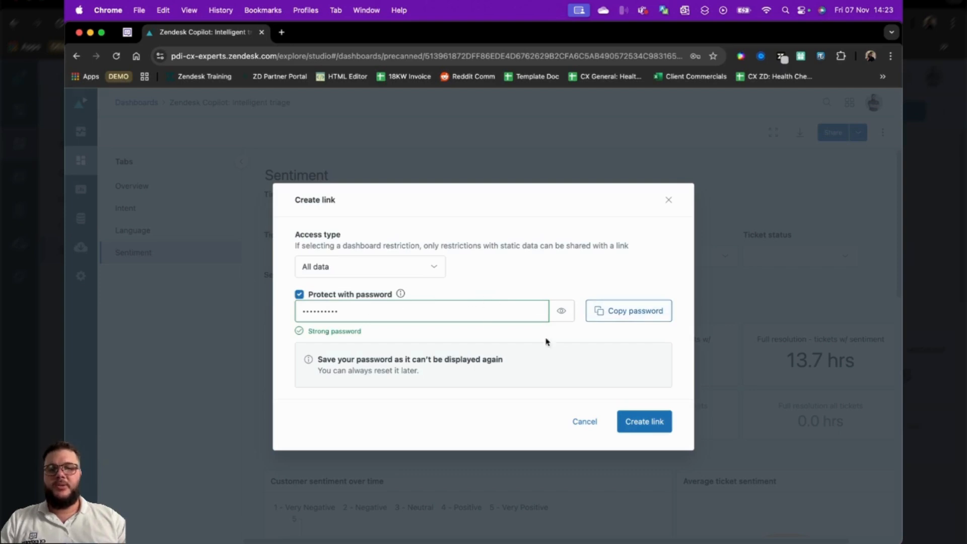
click(645, 421)
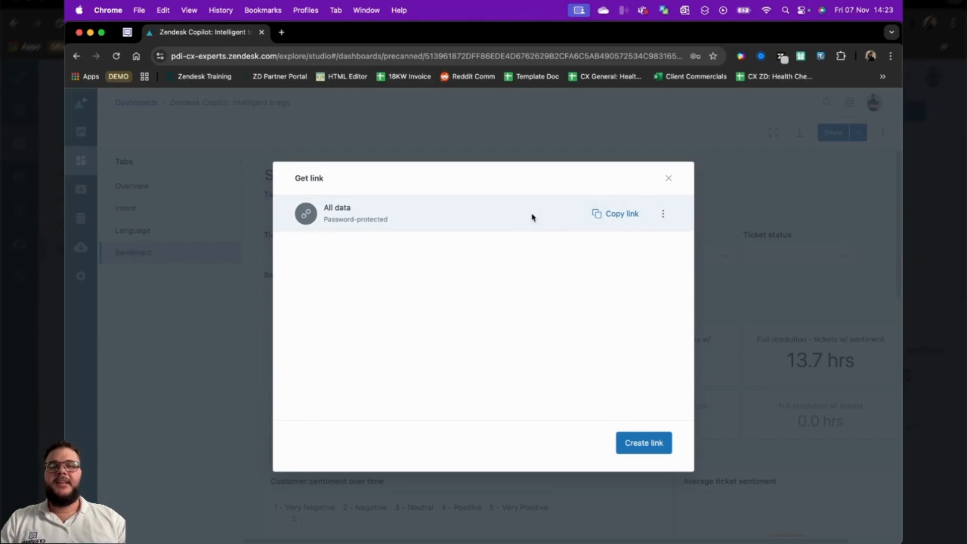
click(670, 181)
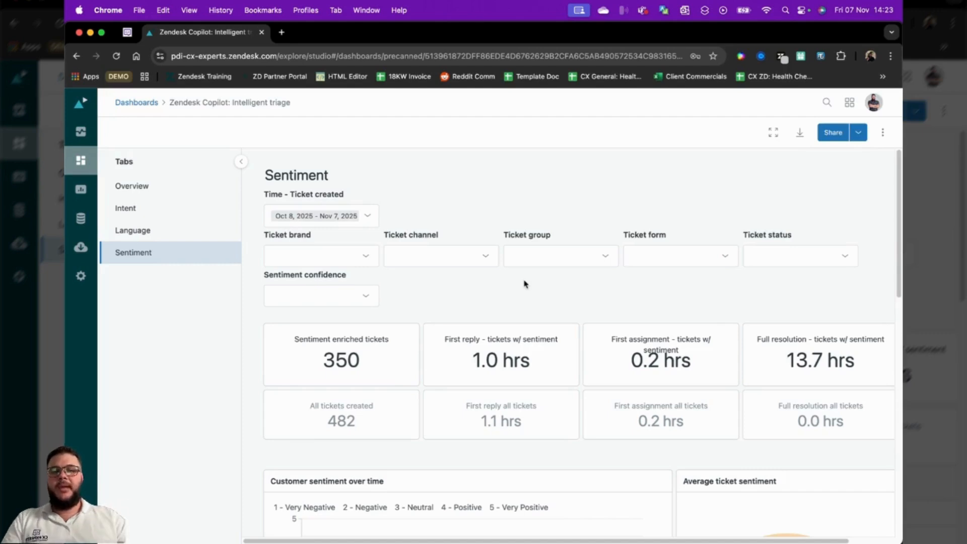
Examine the settings and frequency options for a new scheduled delivery of the dashboard, and close them without saving
click(858, 139)
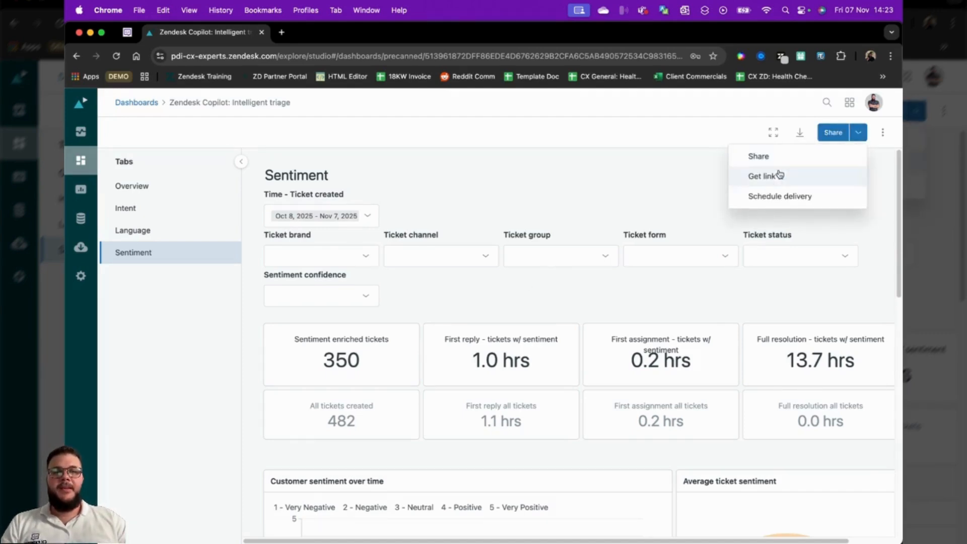
click(778, 196)
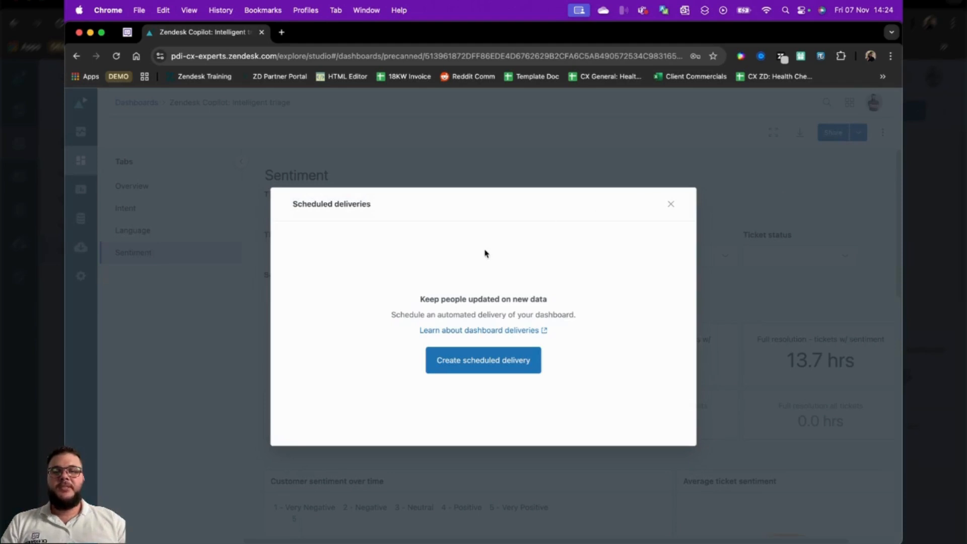
click(479, 358)
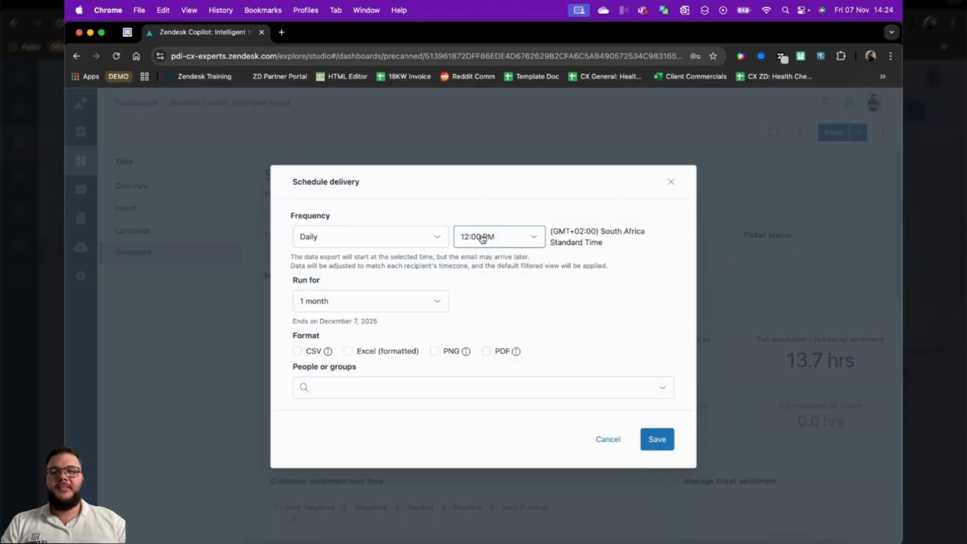
click(395, 248)
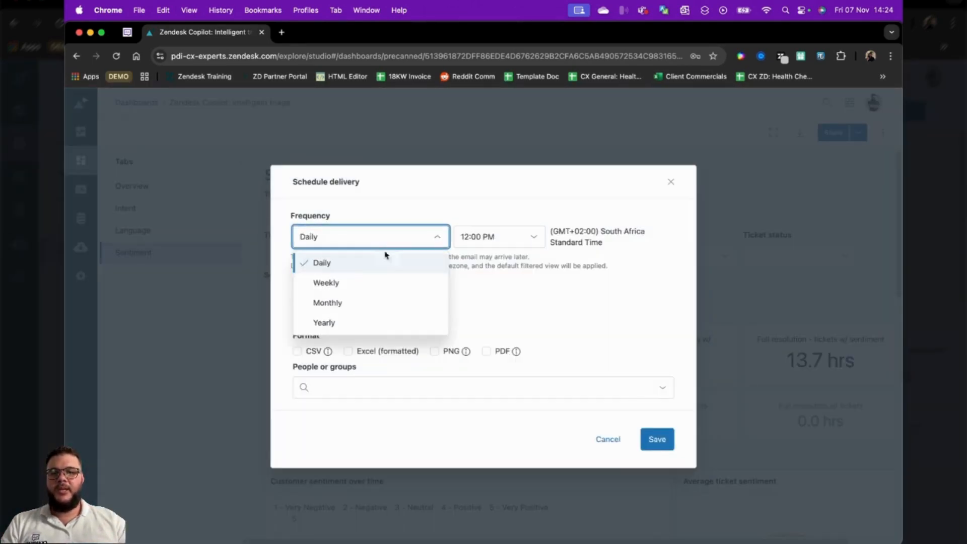
click(519, 306)
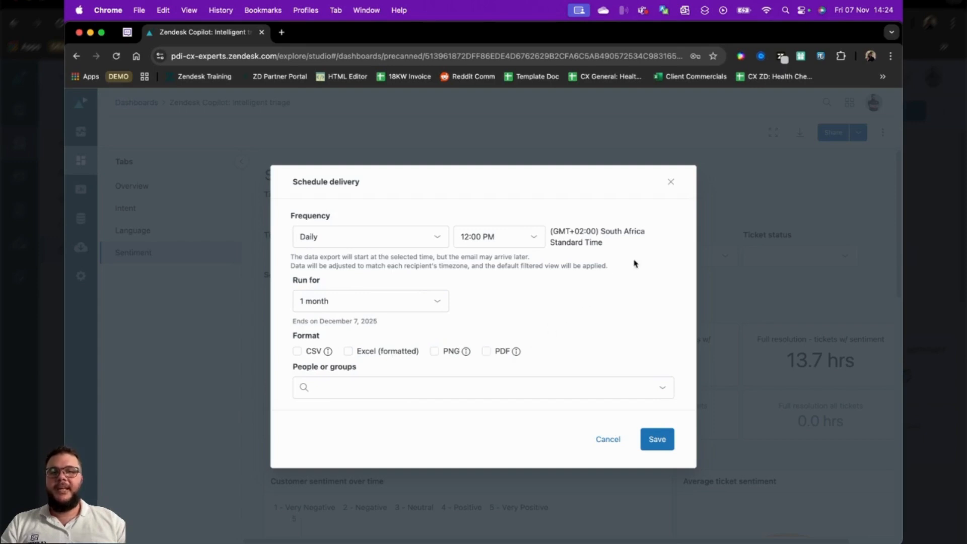
click(671, 182)
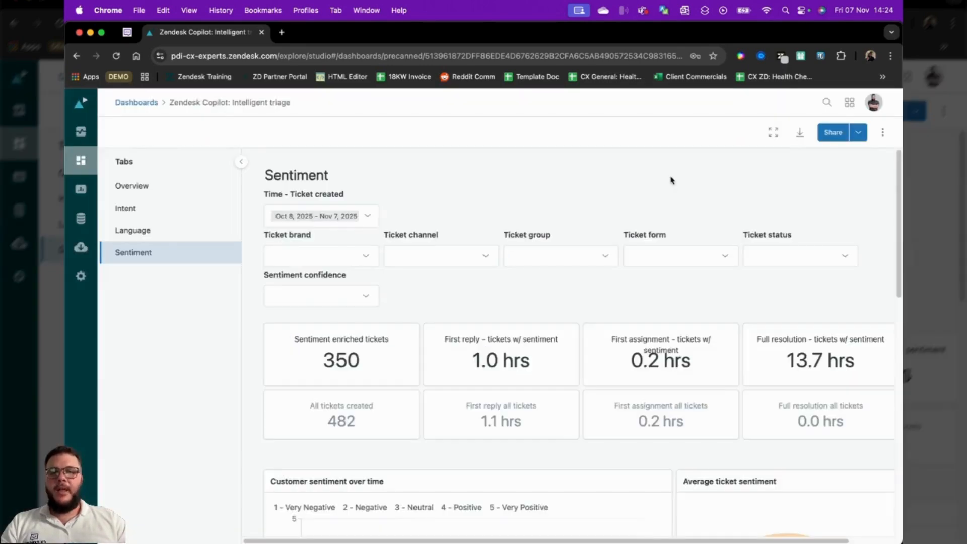
Look over the Real-time monitoring home page and open its Incoming tickets dashboard
click(81, 160)
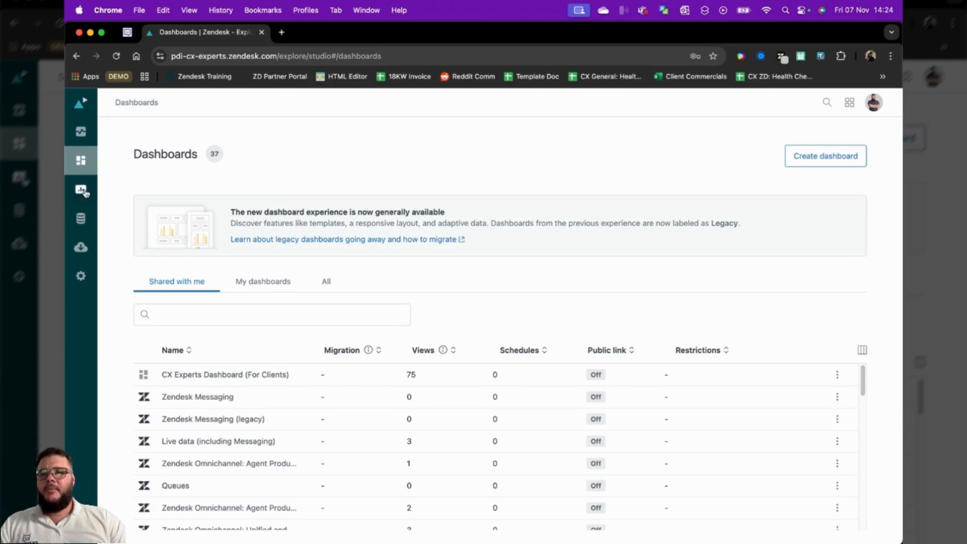
click(81, 132)
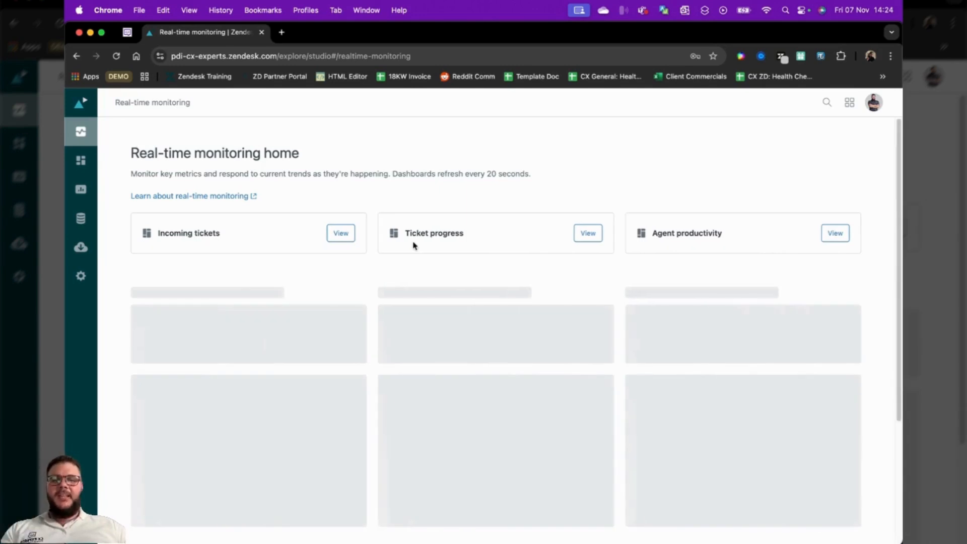
scroll(564, 338, down, 4)
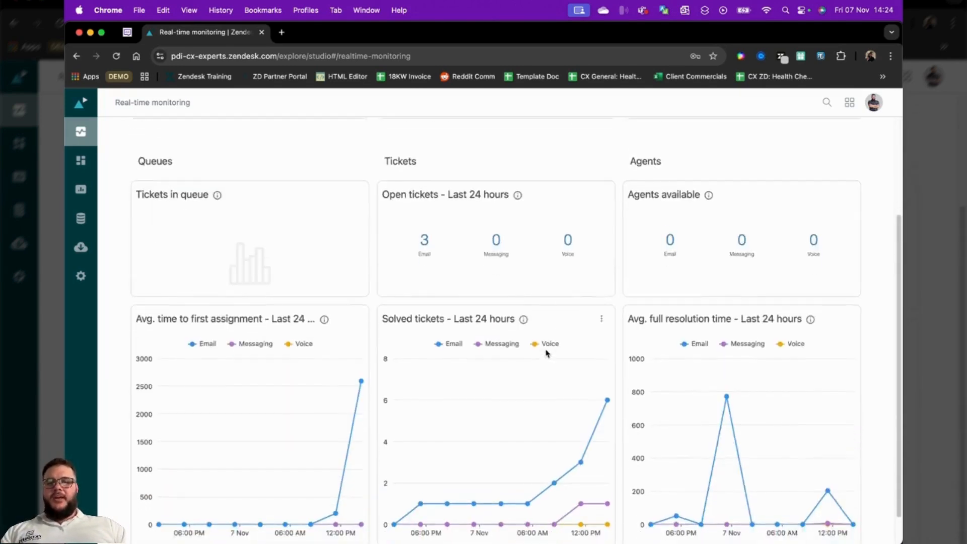
scroll(423, 227, up, 4)
click(335, 232)
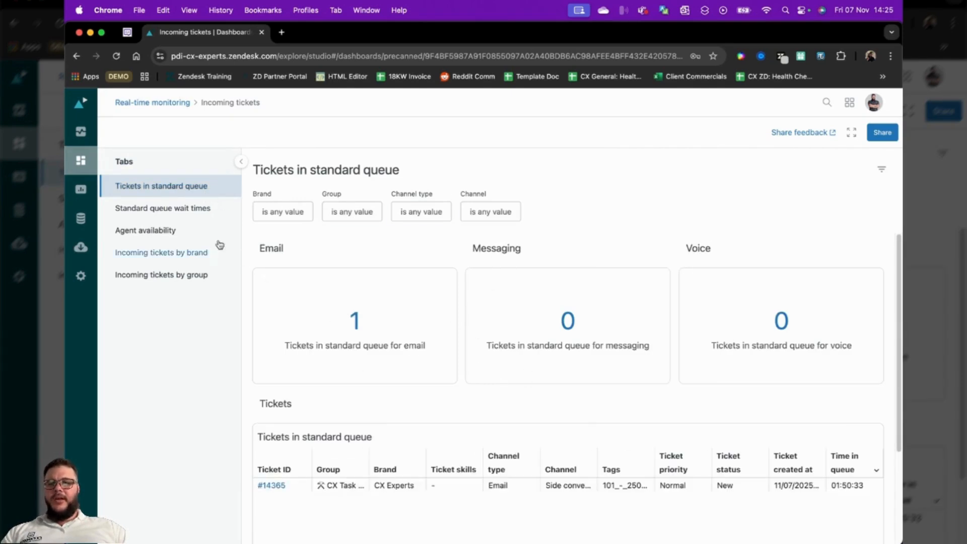
Create a quick report by asking who solved the most tickets yesterday, and open the resulting chart in the report builder
click(81, 189)
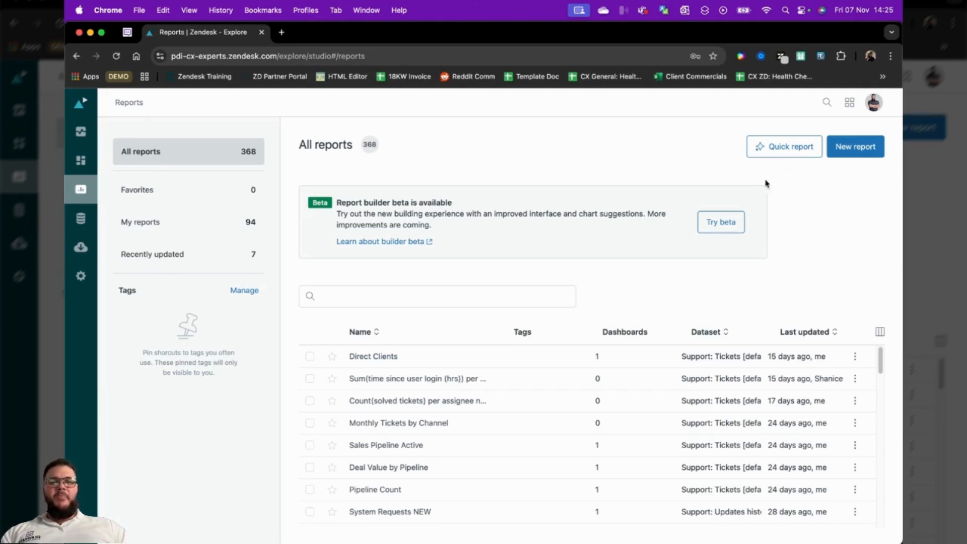
click(790, 149)
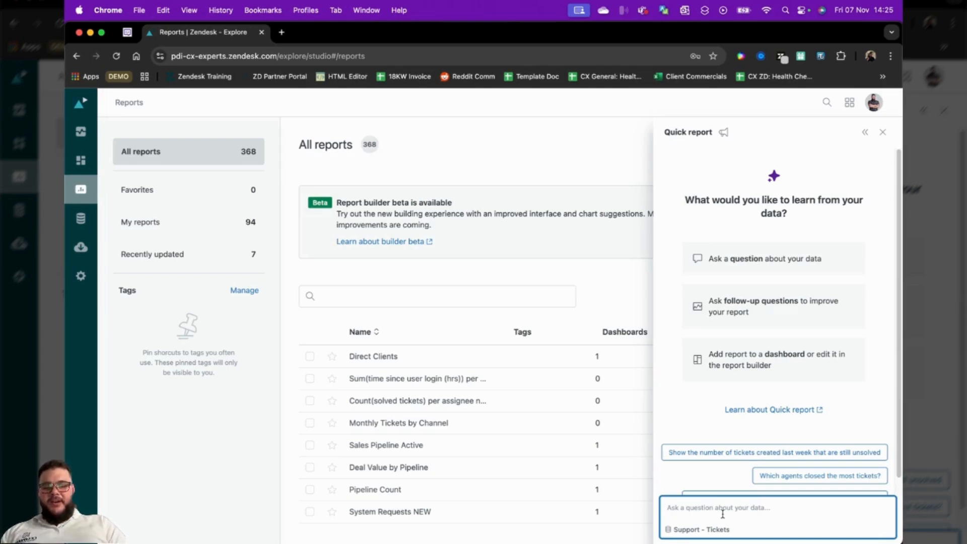
text(who solved the msot tickets yes)
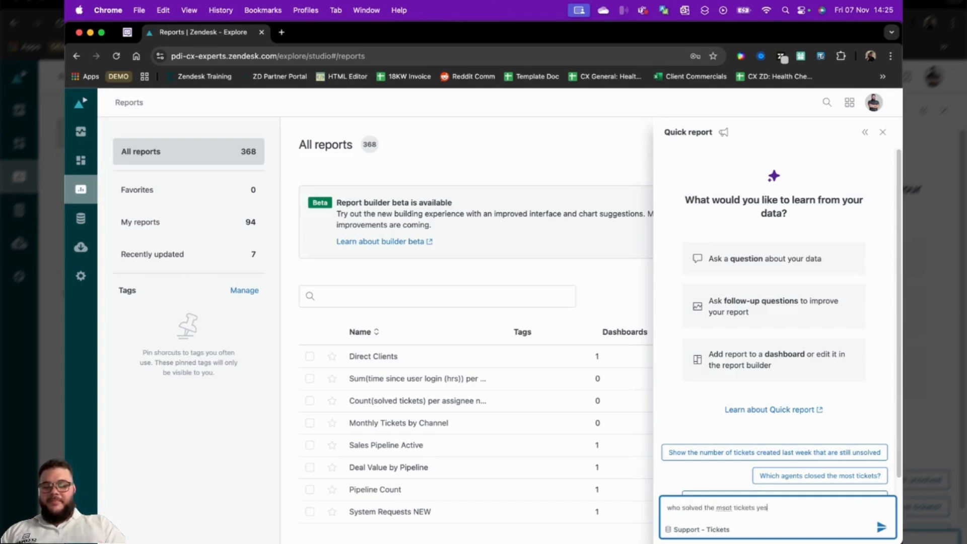
key(Return)
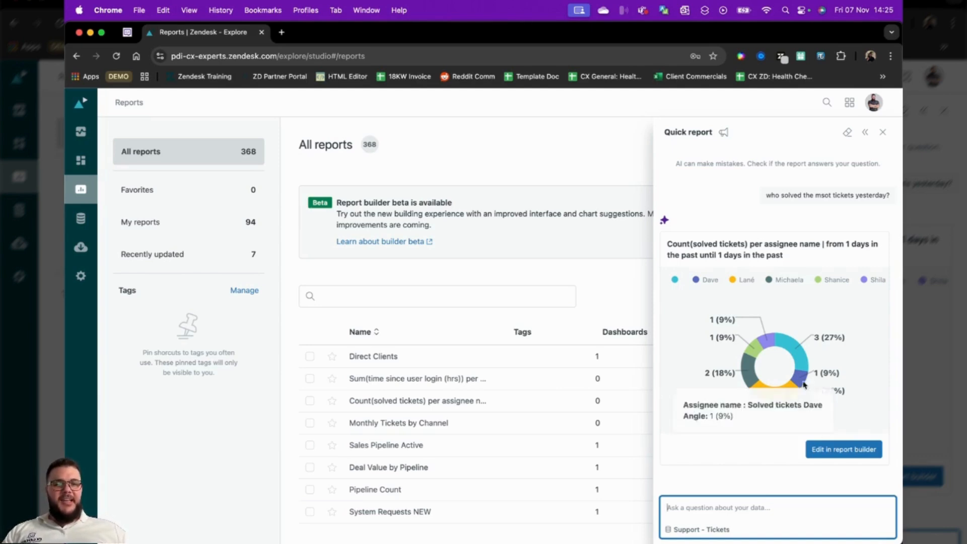
mouse_move(792, 348)
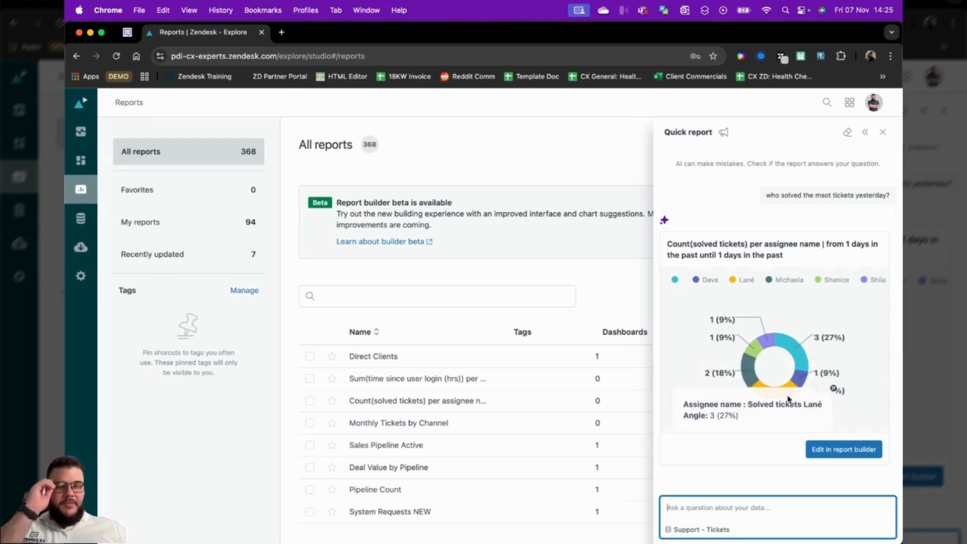
click(844, 449)
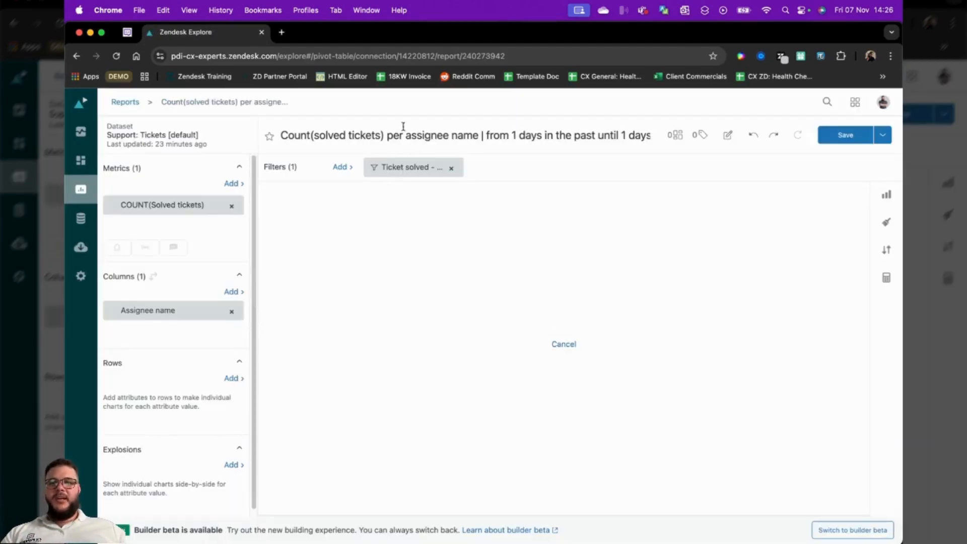
Return to the reports list, start a new report, filter the datasets by Support and choose the Support - Tickets dataset
click(81, 190)
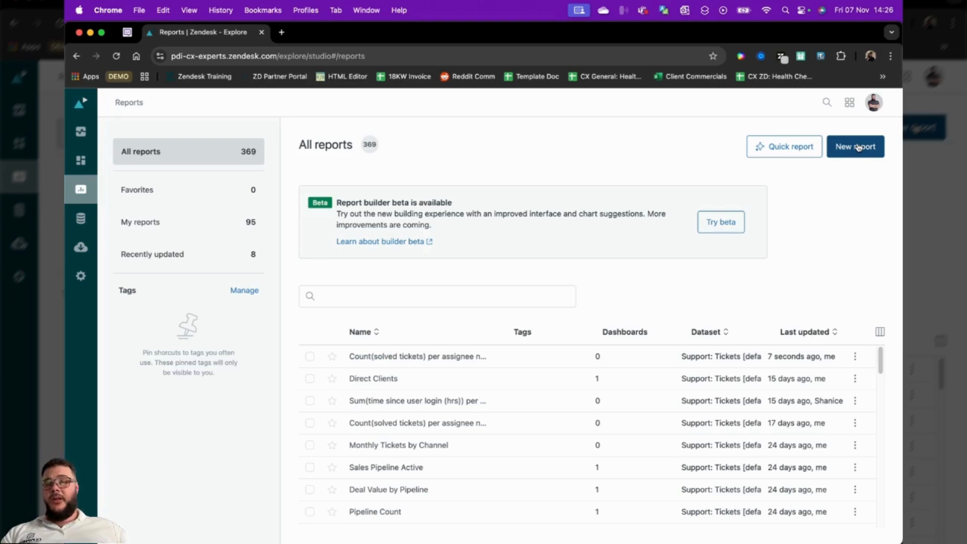
click(858, 147)
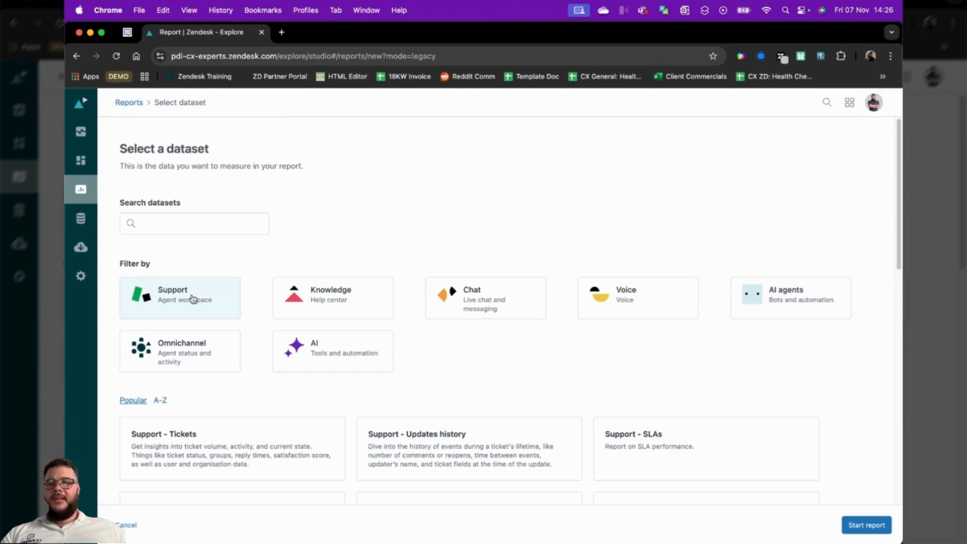
click(192, 298)
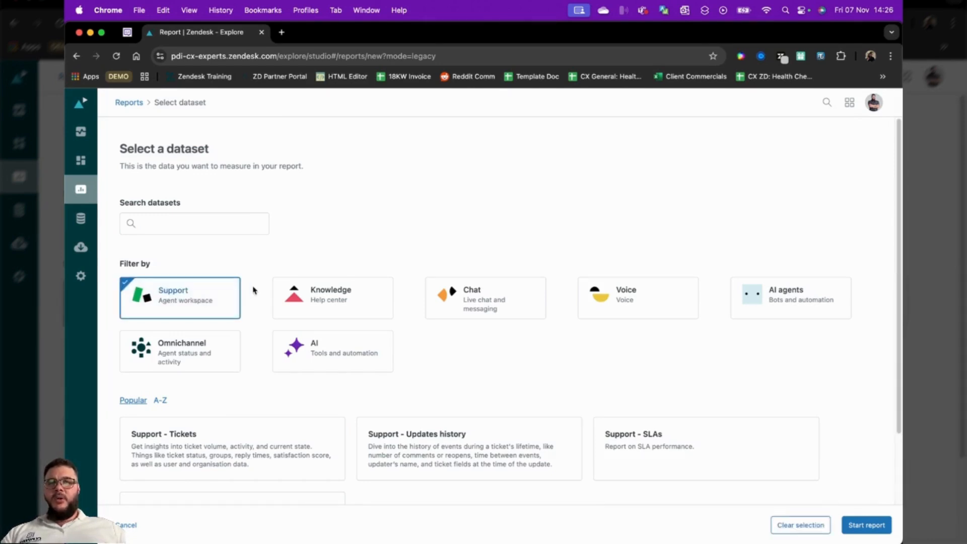
scroll(249, 323, down, 3)
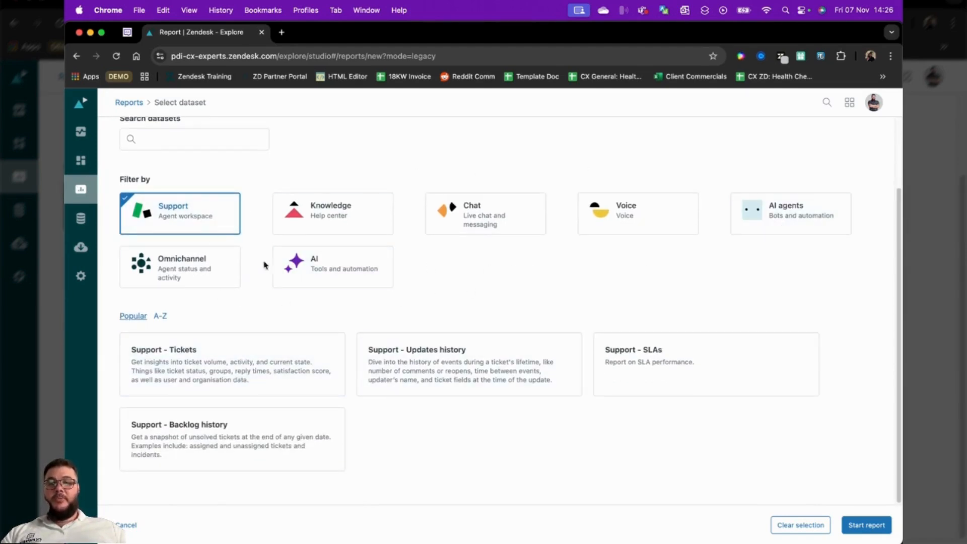
click(226, 369)
click(866, 525)
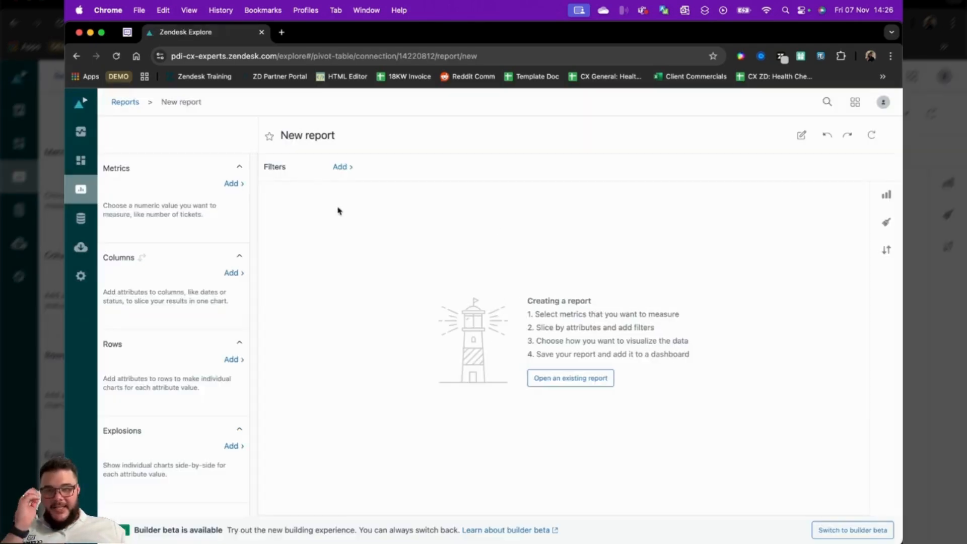
click(451, 169)
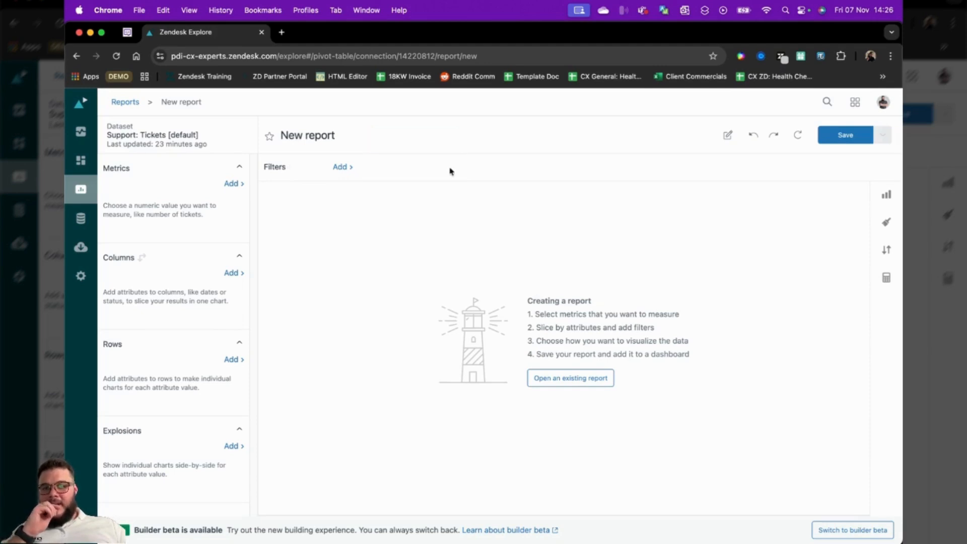
Add the Tickets count from the Tickets group as the report's metric
click(232, 184)
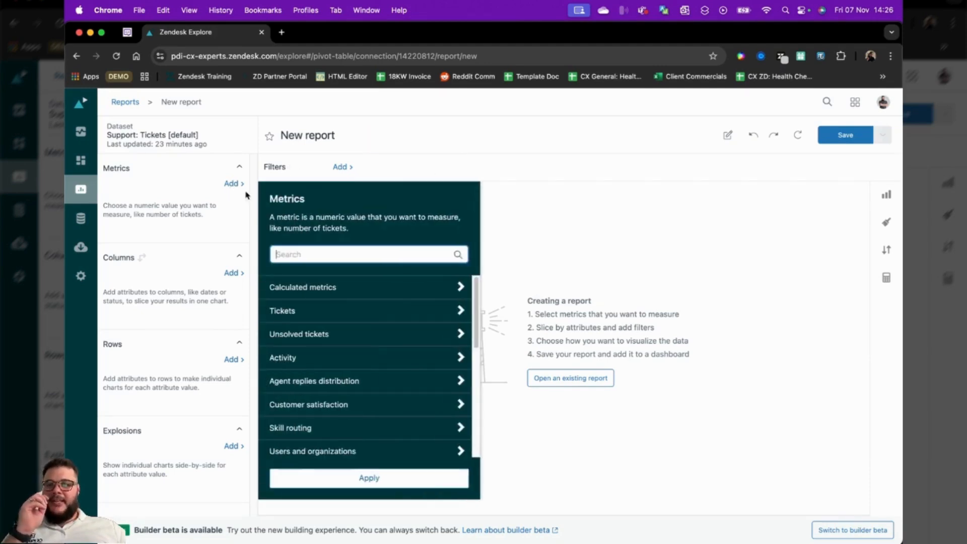
click(317, 287)
click(308, 379)
click(313, 404)
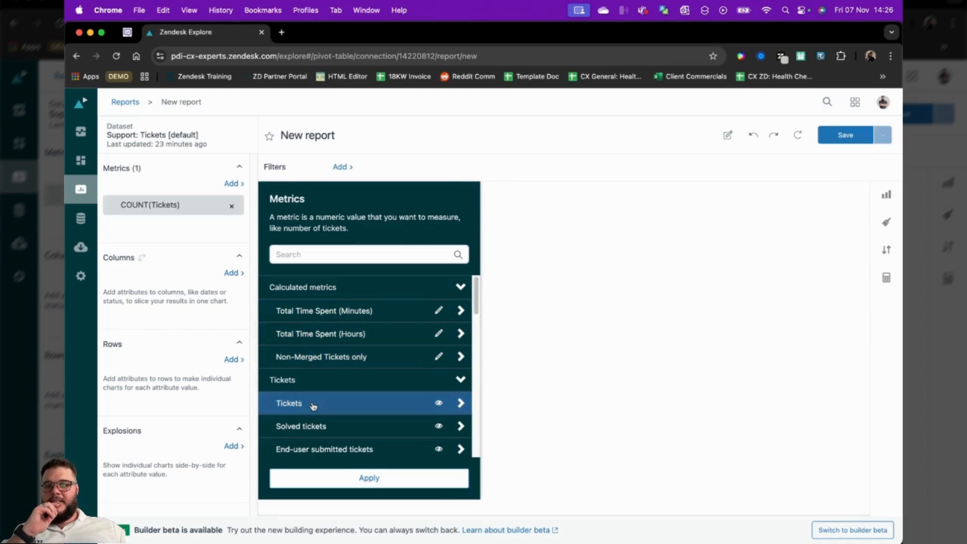
Add the Intent ticket custom field as the report's column attribute
click(232, 273)
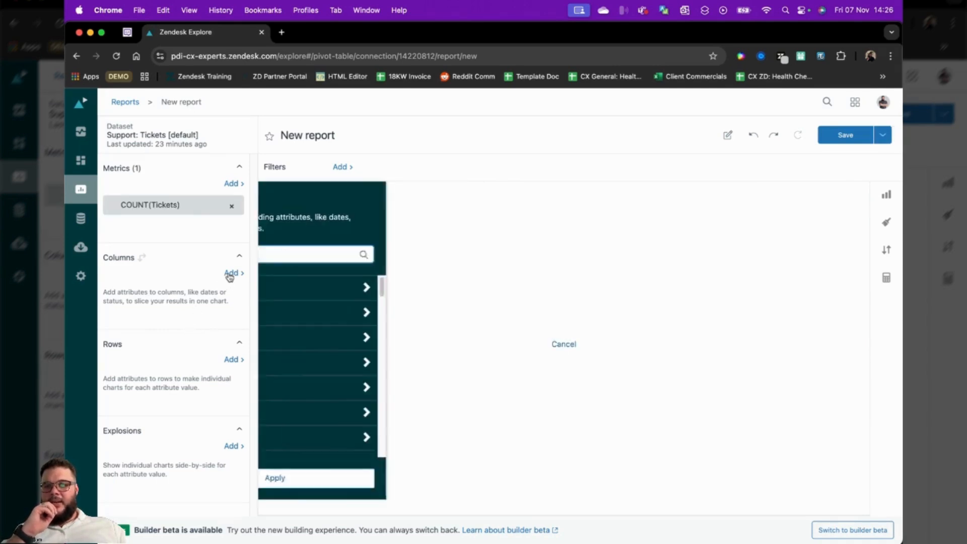
text(inten)
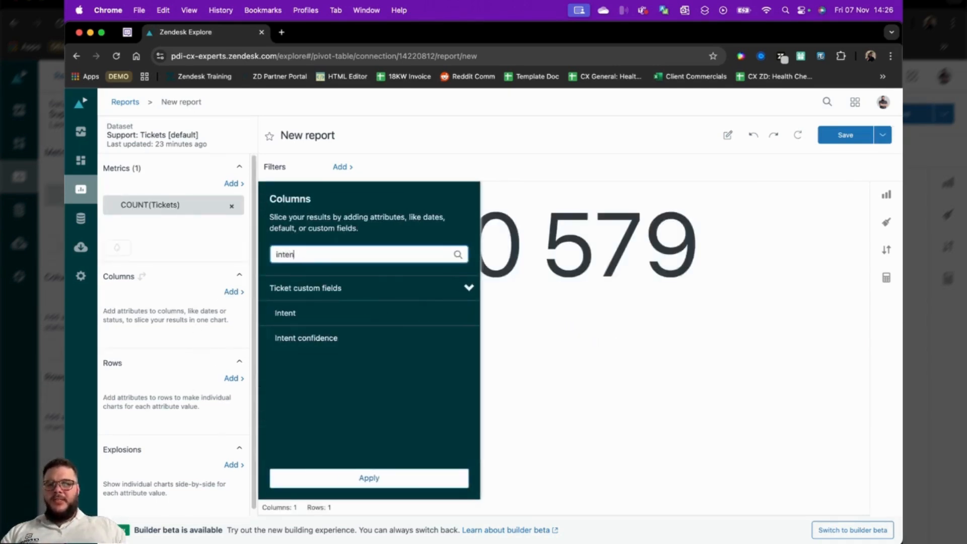
click(308, 313)
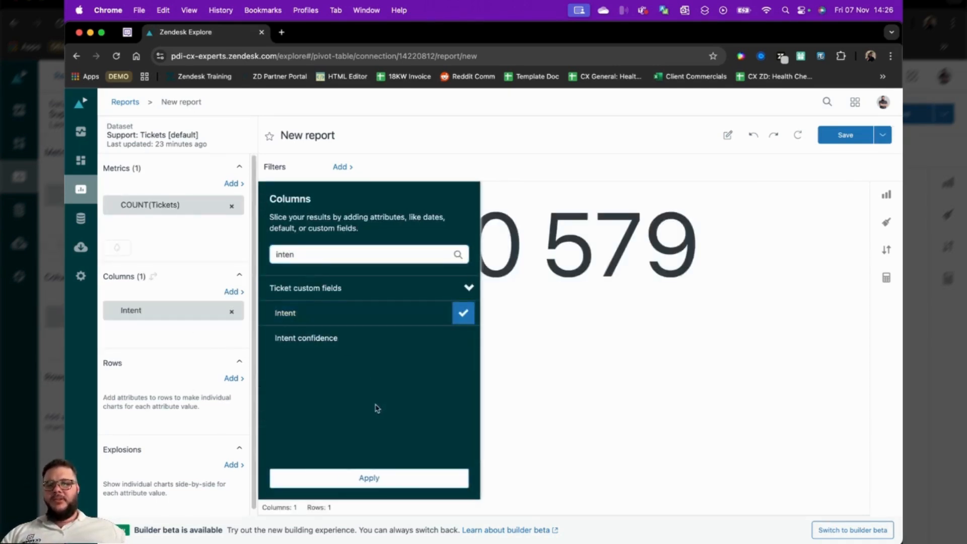
click(369, 478)
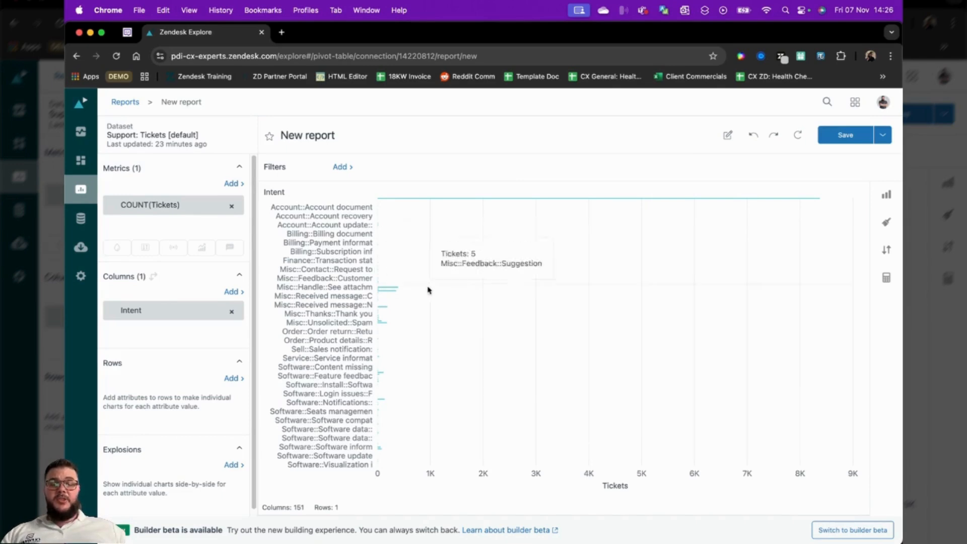
Exclude NULL values from the Intent column attribute
click(177, 313)
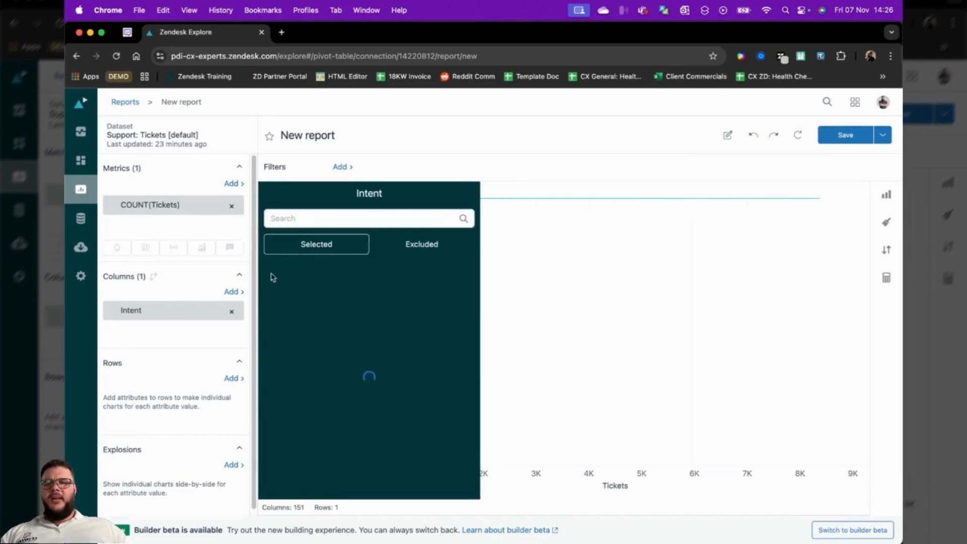
click(410, 249)
click(272, 303)
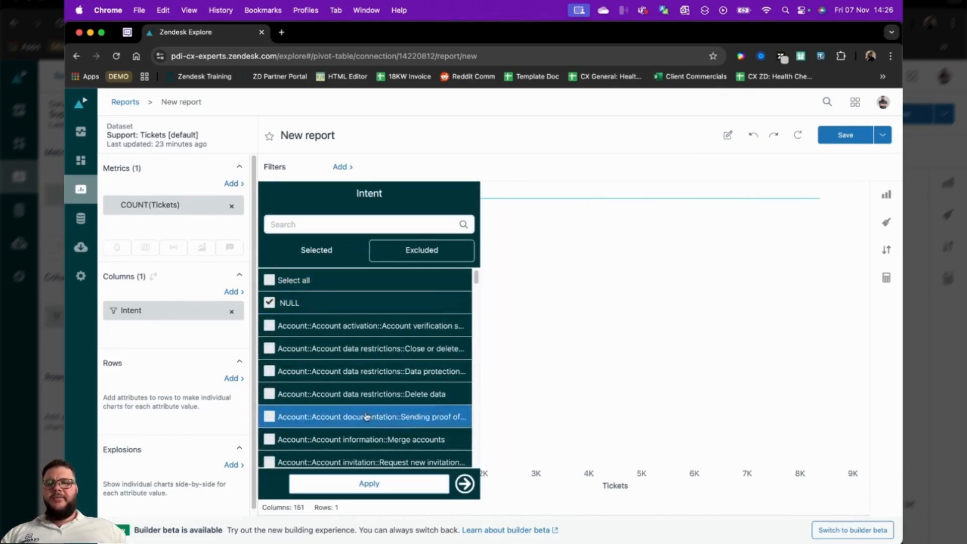
click(370, 483)
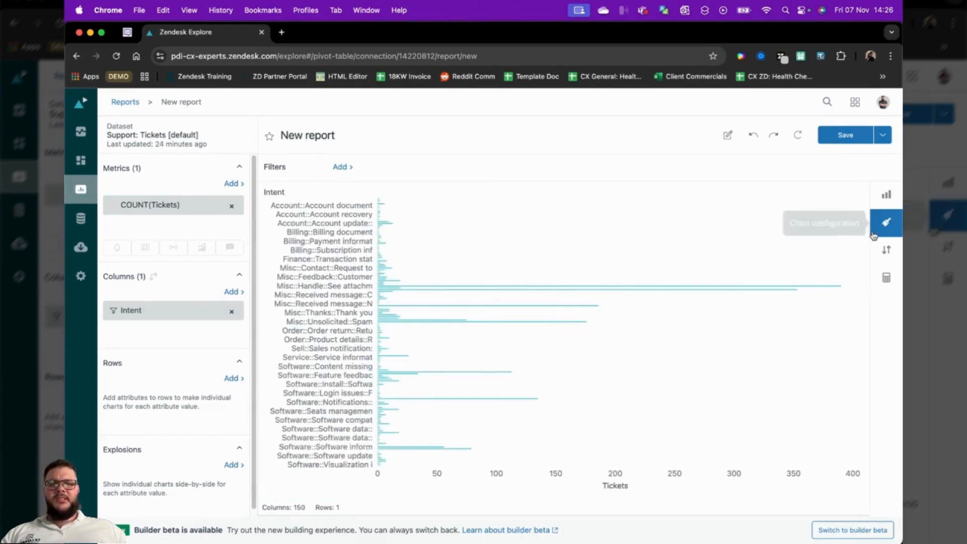
Change the visualization to a Pie chart and continue without limiting the number of data points
click(886, 195)
click(680, 382)
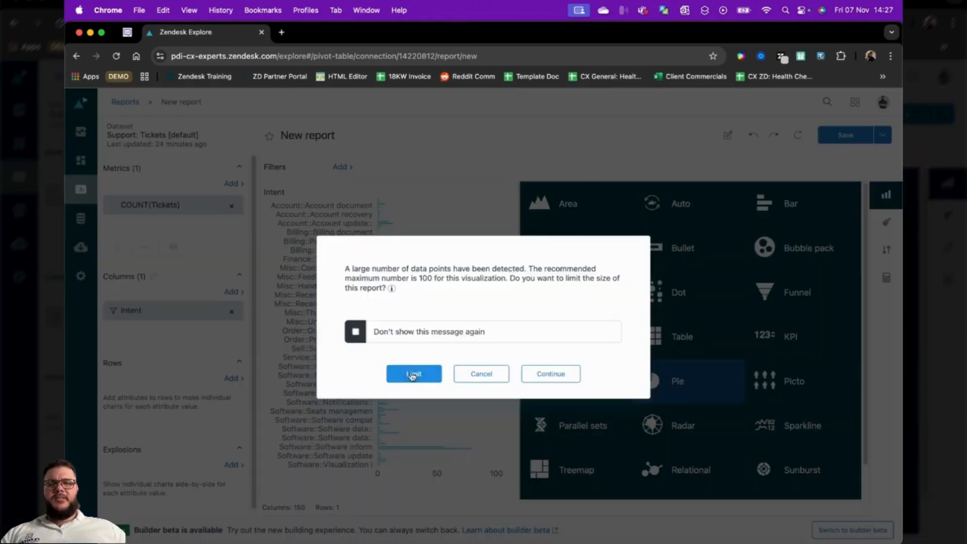
click(550, 374)
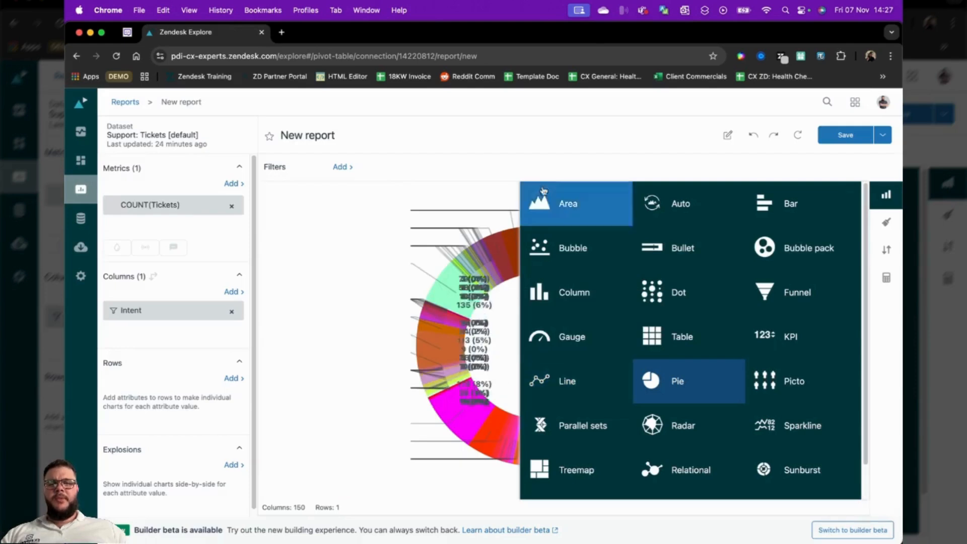
click(611, 145)
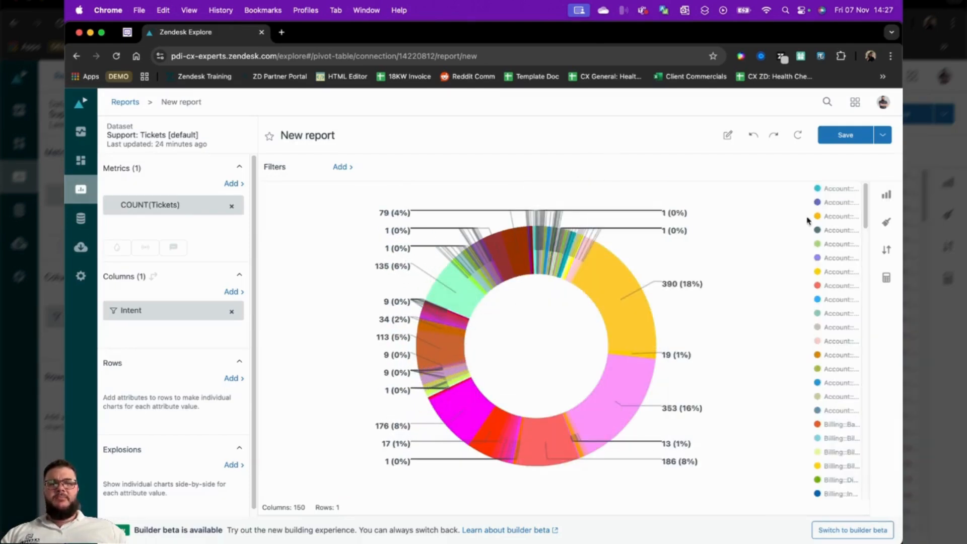
Set the chart's legend width to 450, keeping all data points
click(886, 222)
click(672, 346)
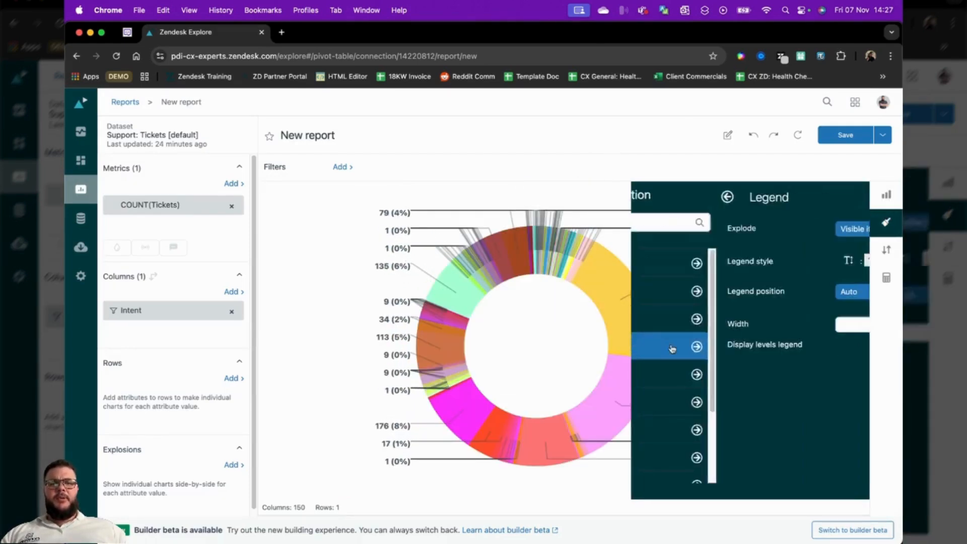
double_click(802, 323)
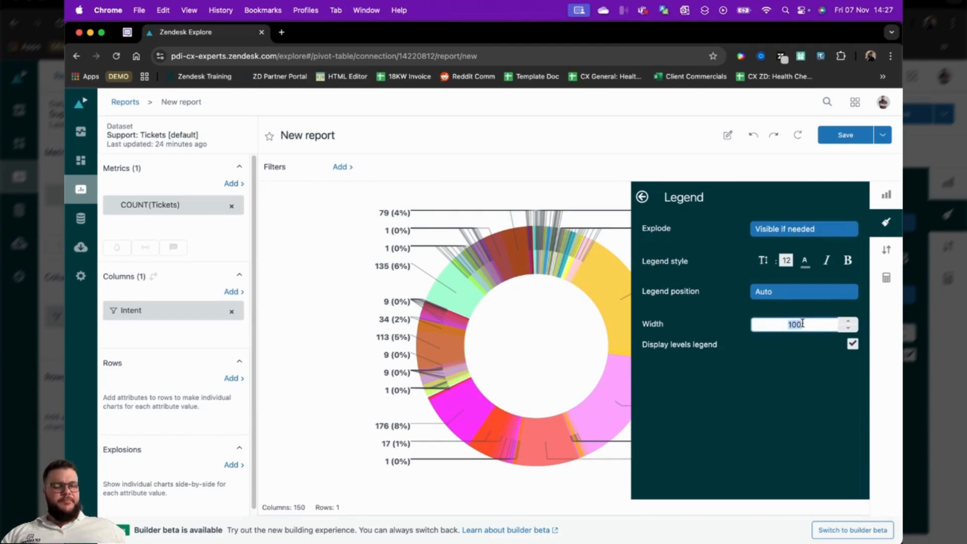
text(450)
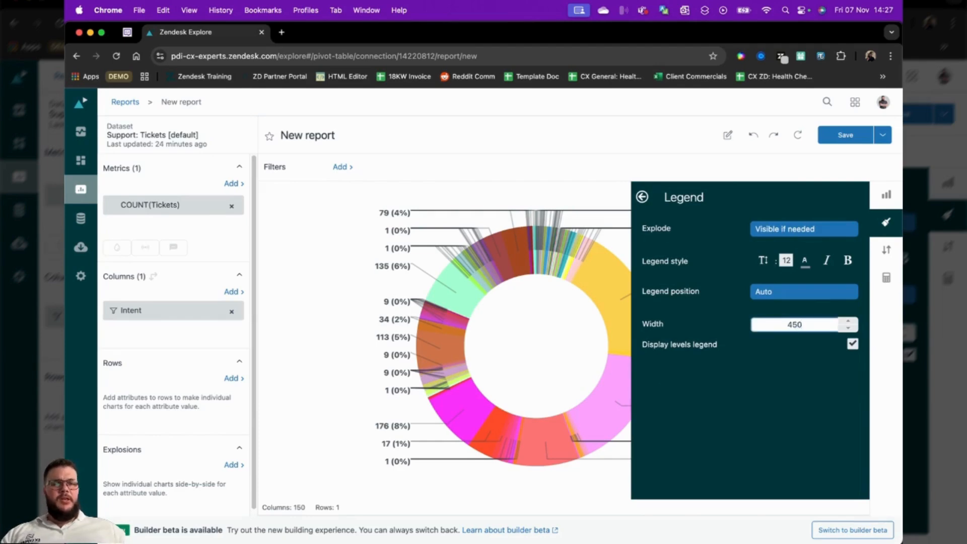
click(884, 395)
click(562, 374)
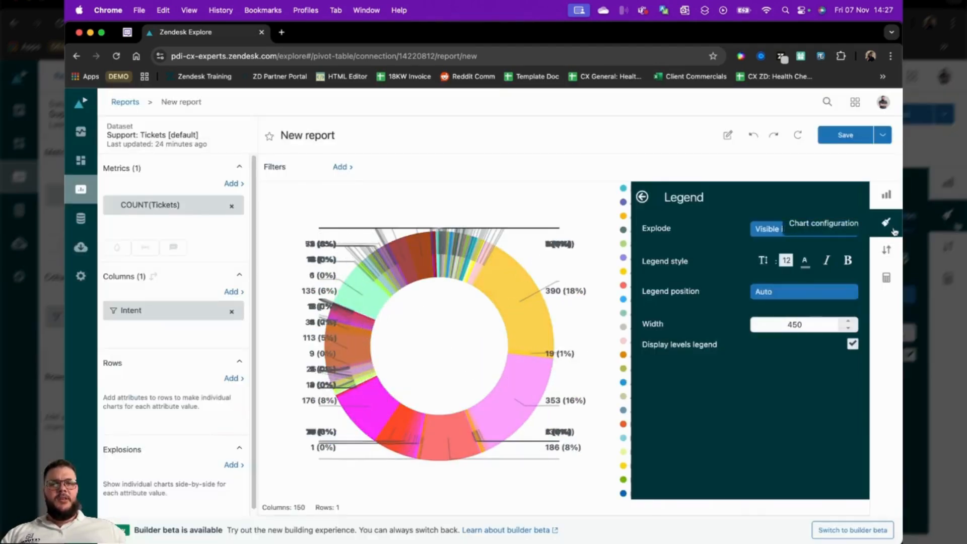
click(886, 222)
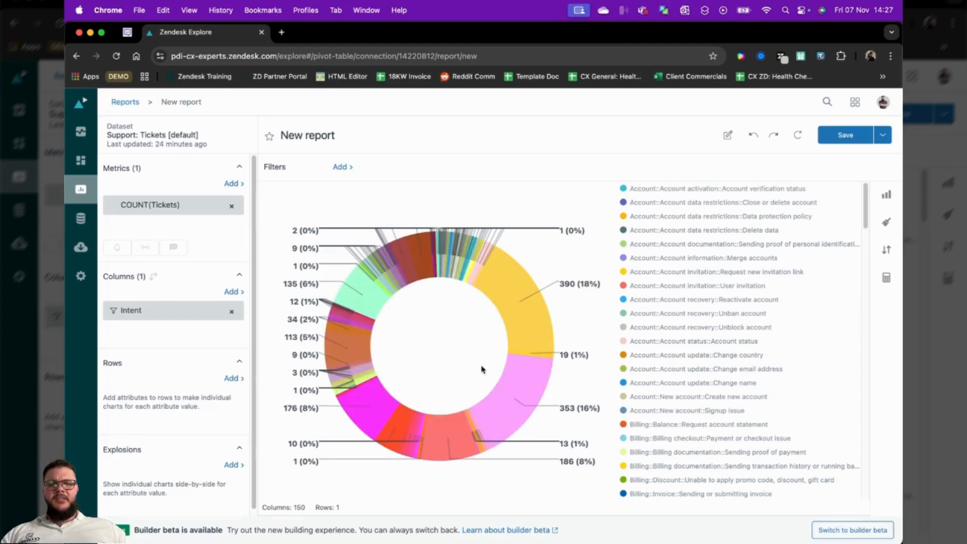
Sort the pie chart's results by value descending and continue without limiting the data points
click(886, 250)
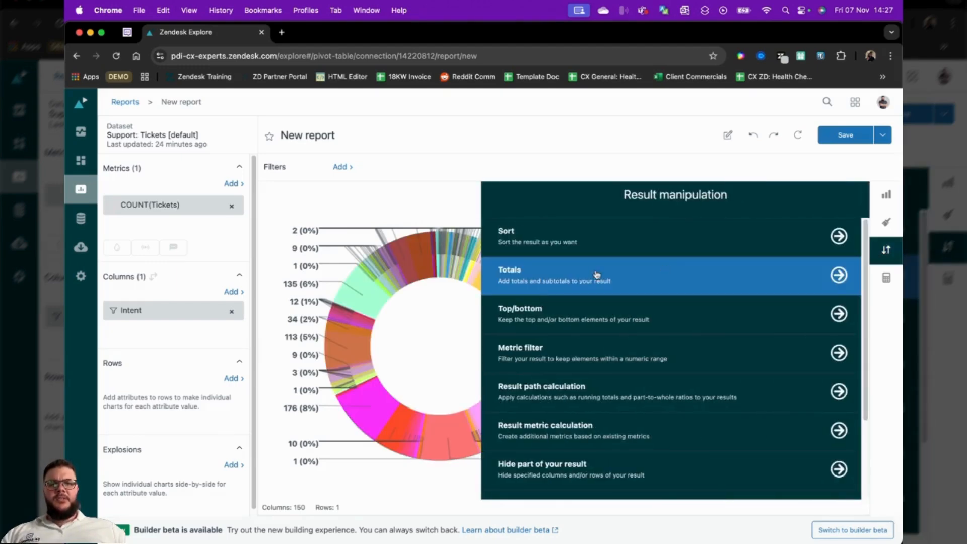
click(566, 241)
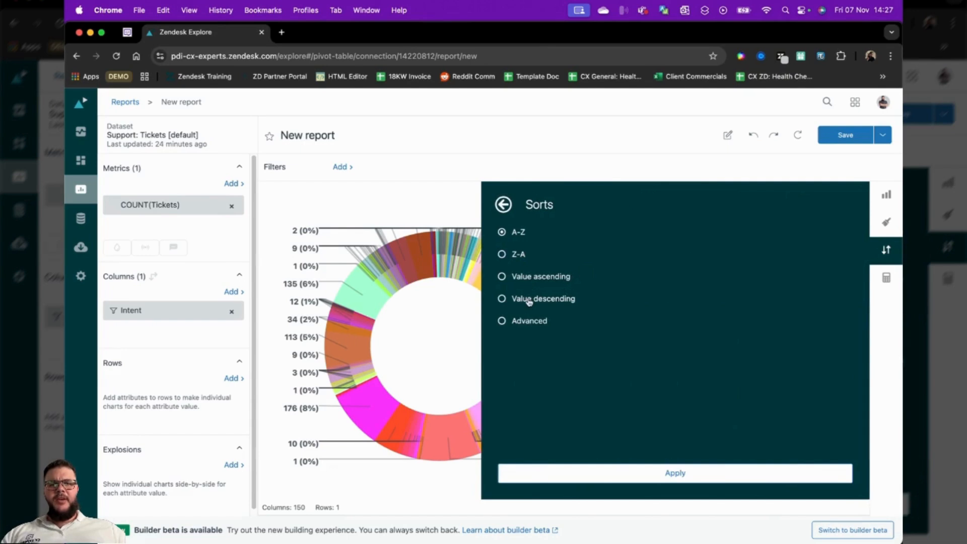
click(619, 473)
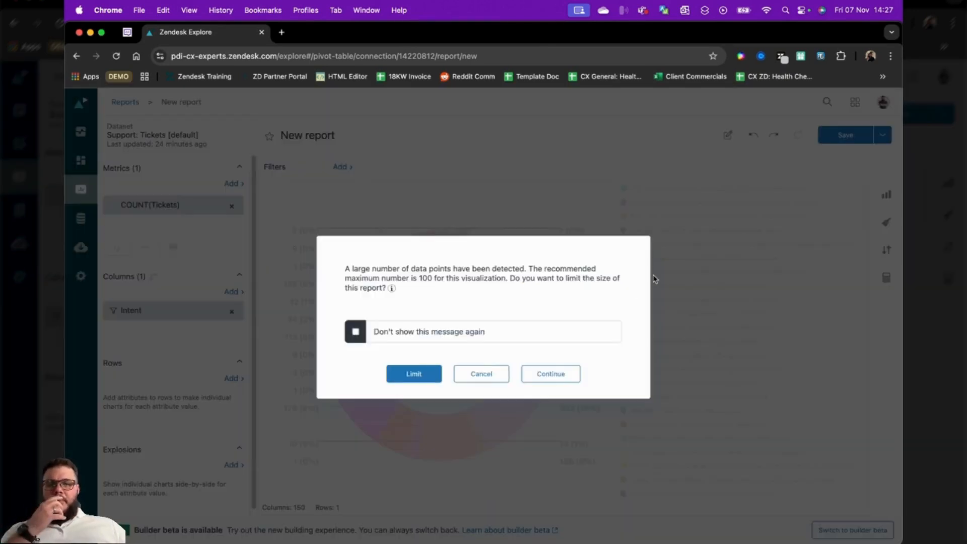
click(558, 374)
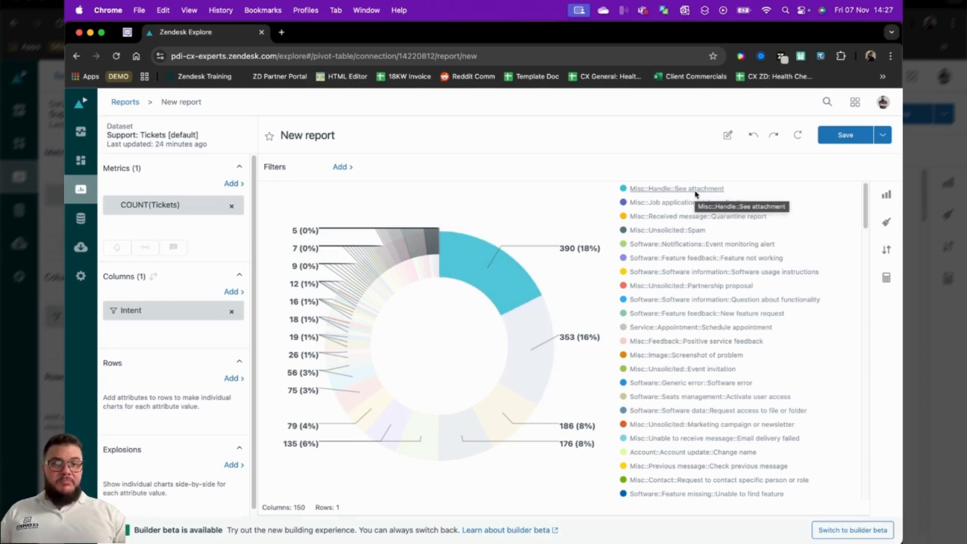
Name the report "Intents Pie" and save it, continuing with all data points
click(345, 135)
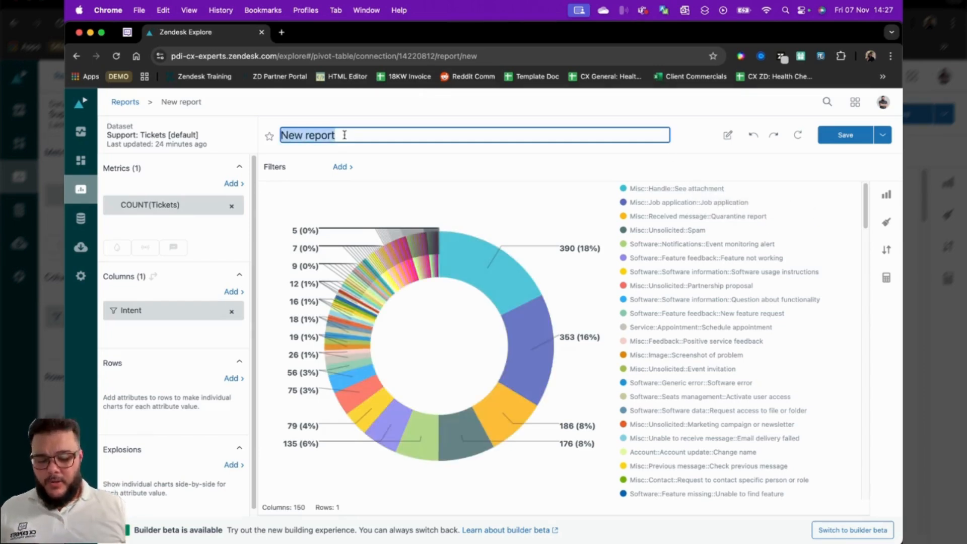
text(Intents Pie)
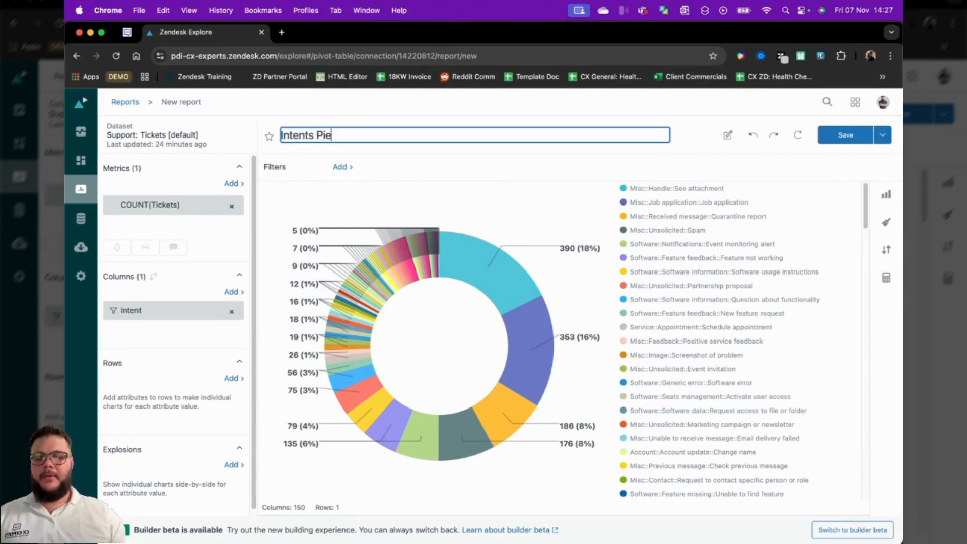
click(848, 136)
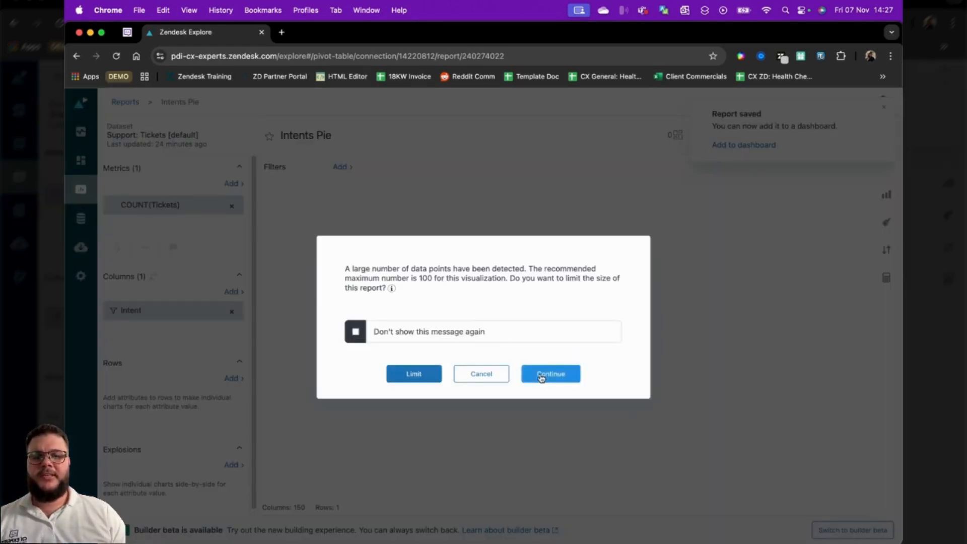
click(540, 373)
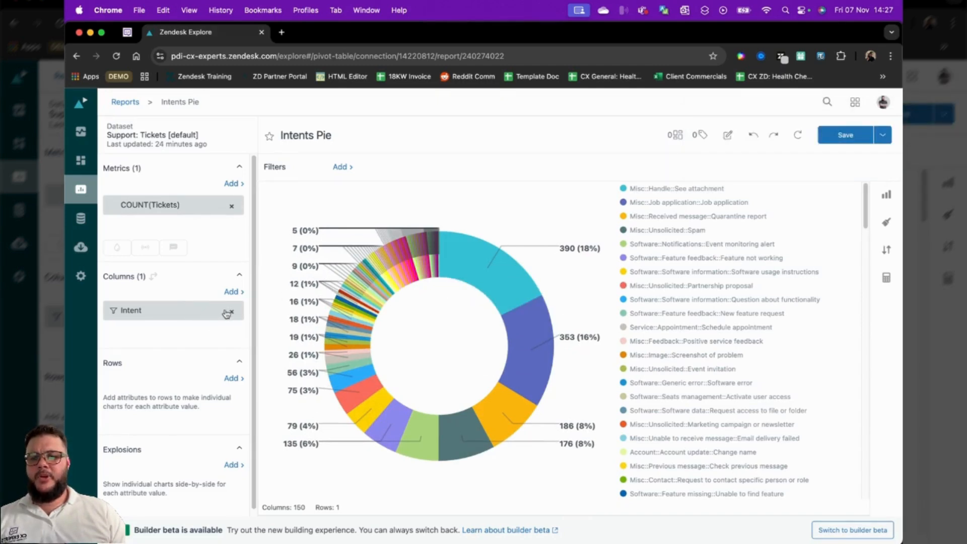
Move the Intent attribute from columns to rows and remove it from the report
drag(196, 314, 189, 406)
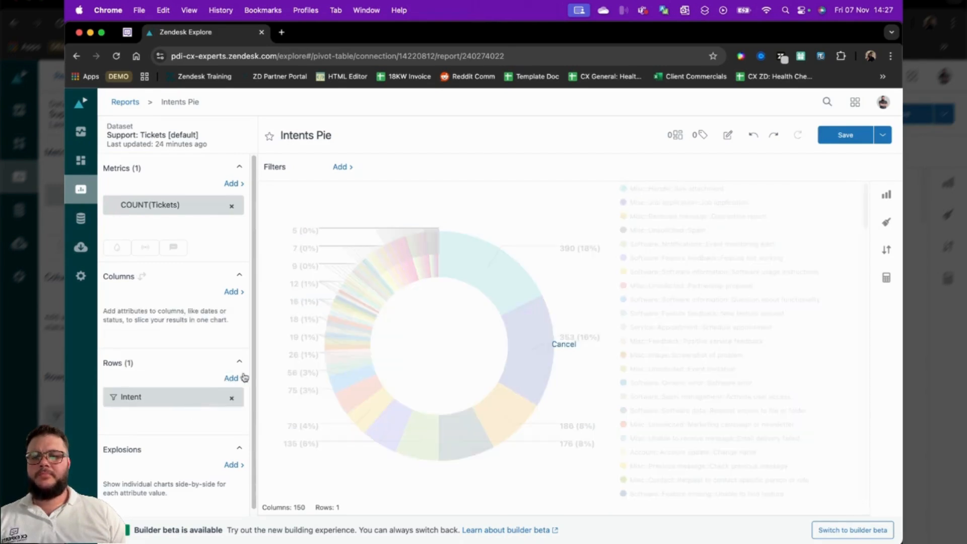
click(232, 399)
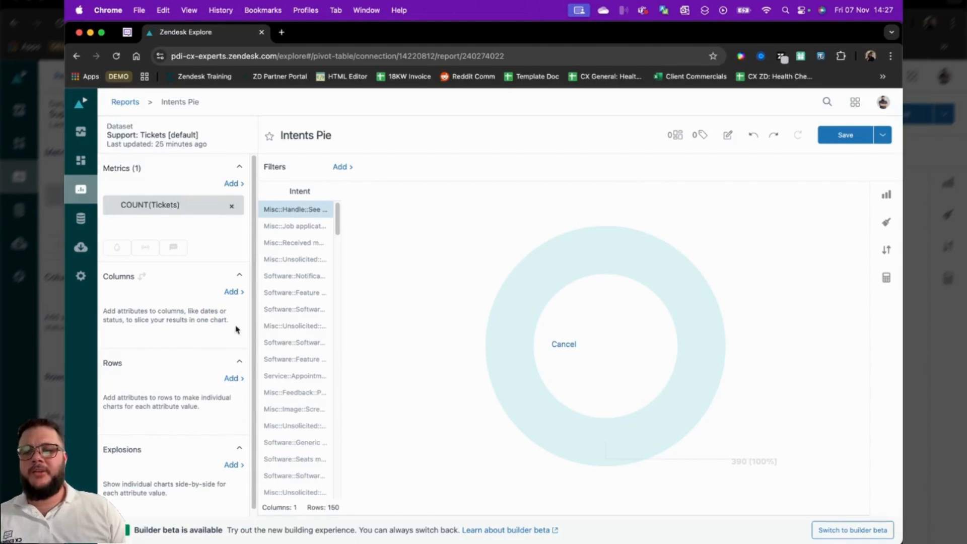
Search the column attributes for "created" and add Ticket created - Date
click(231, 292)
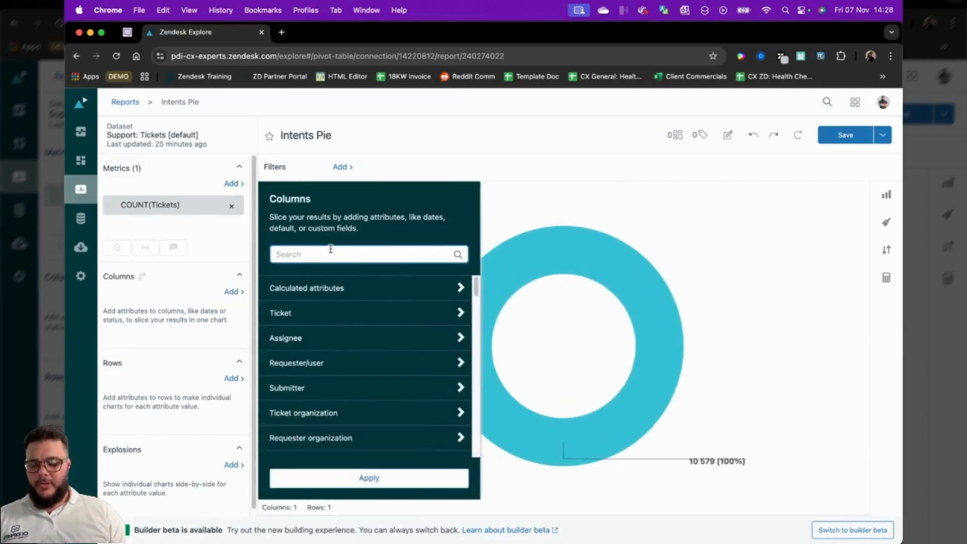
text(created)
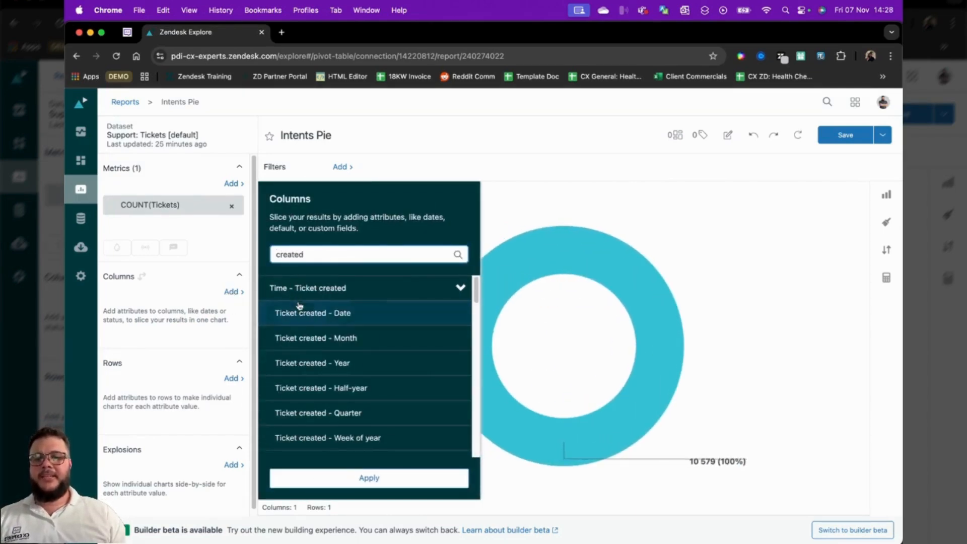
click(275, 310)
Set an advanced date range on Ticket created - Date starting from the beginning of 1 month in the past
click(156, 316)
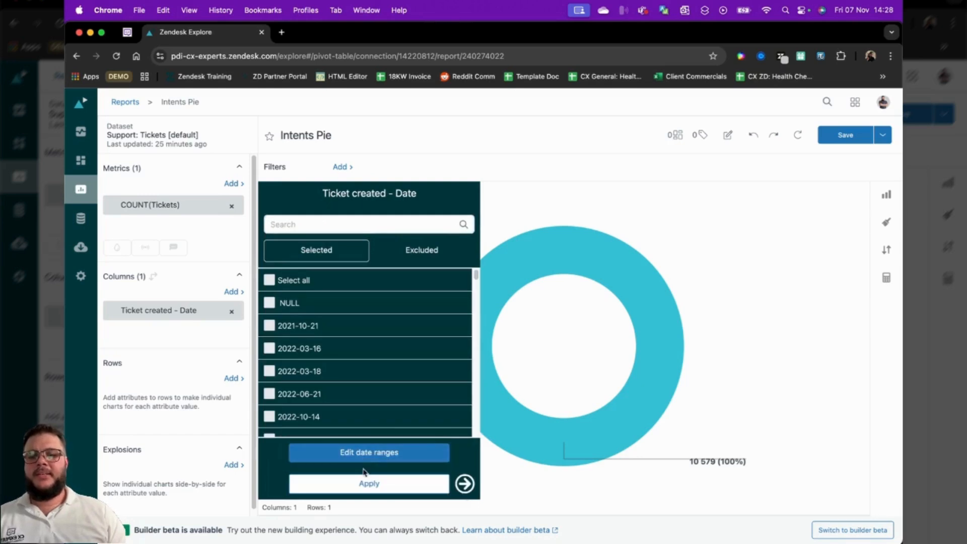
click(373, 452)
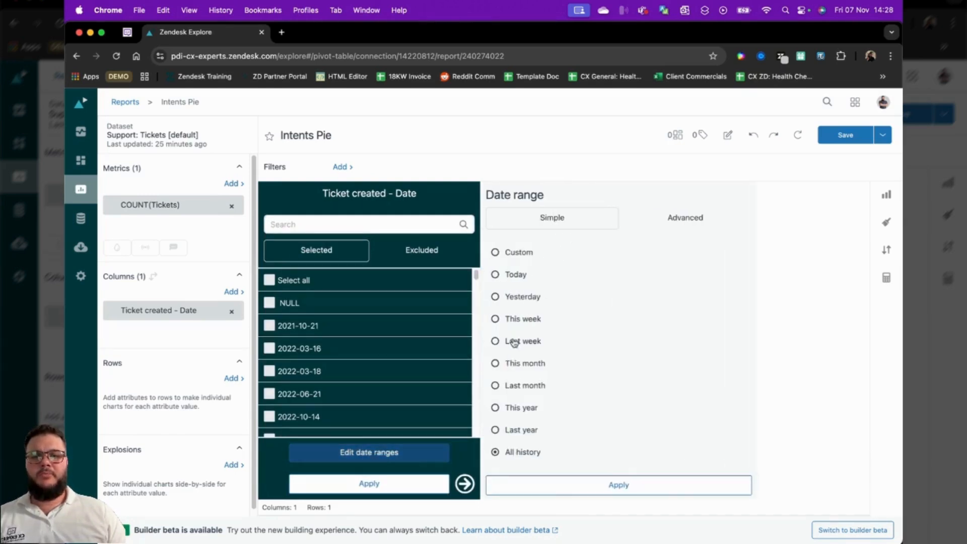
click(675, 219)
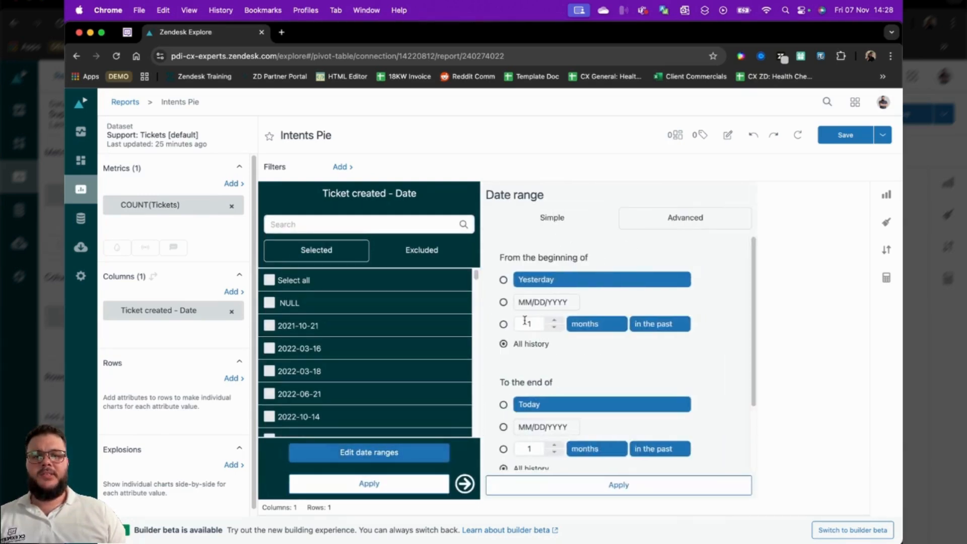
click(504, 324)
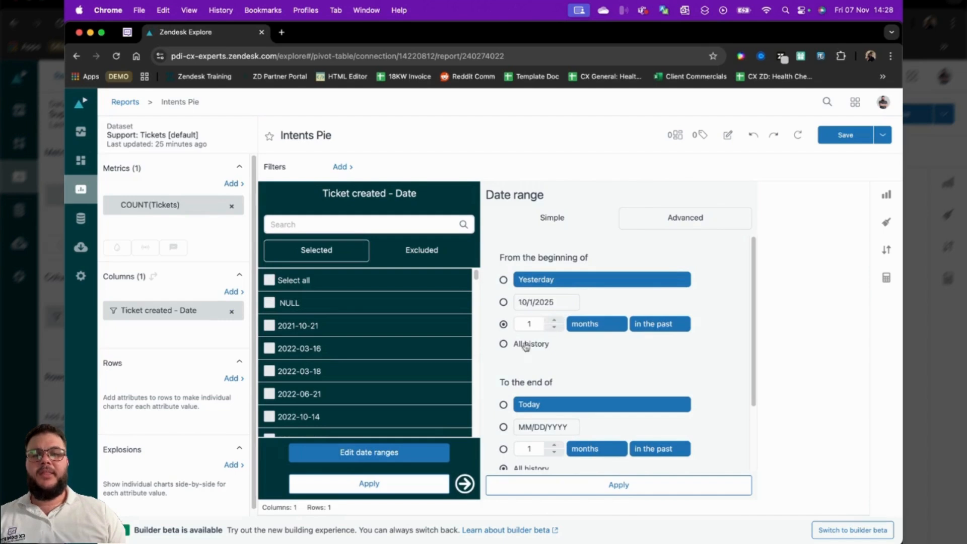
click(574, 484)
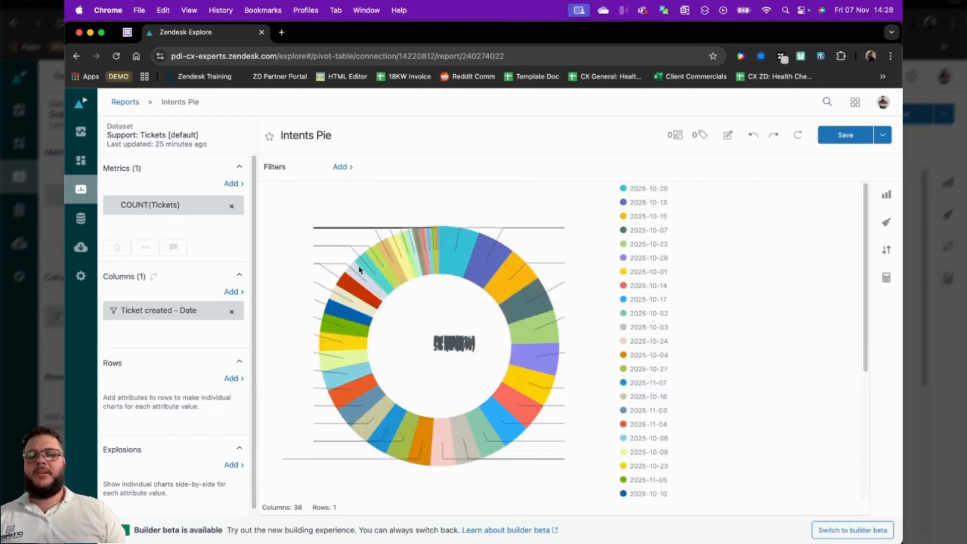
Change the visualization of tickets by creation date to a Column chart
click(886, 194)
click(593, 306)
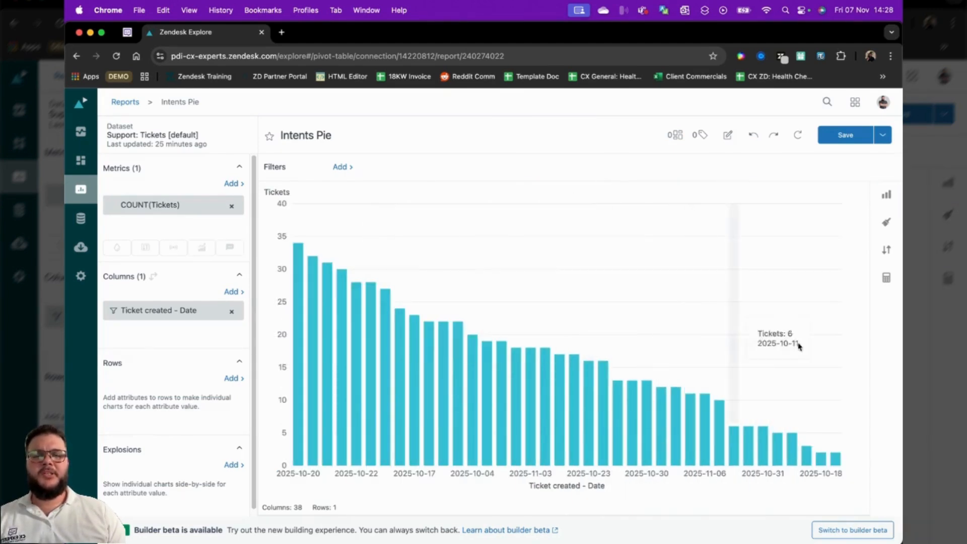
Sort the ticket creation date columns in A-Z order
click(886, 249)
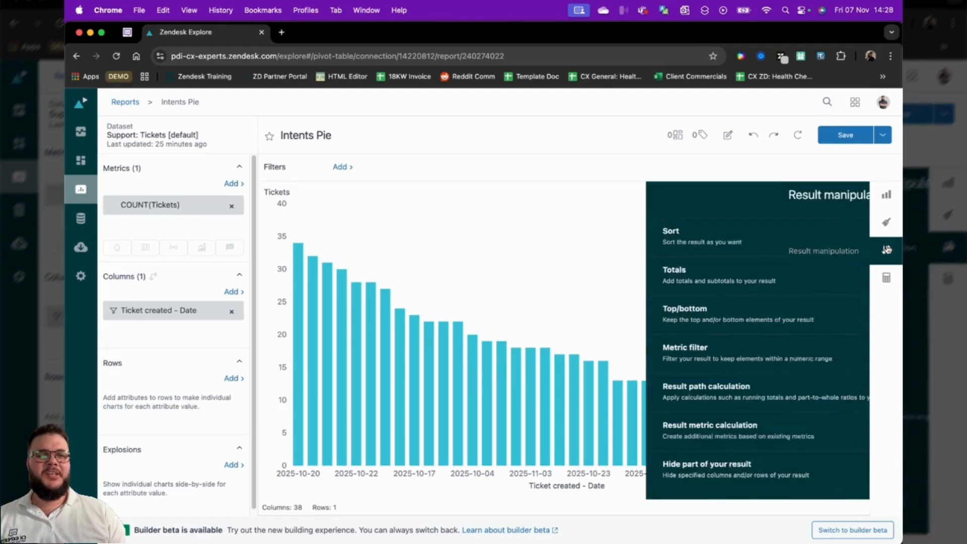
click(592, 275)
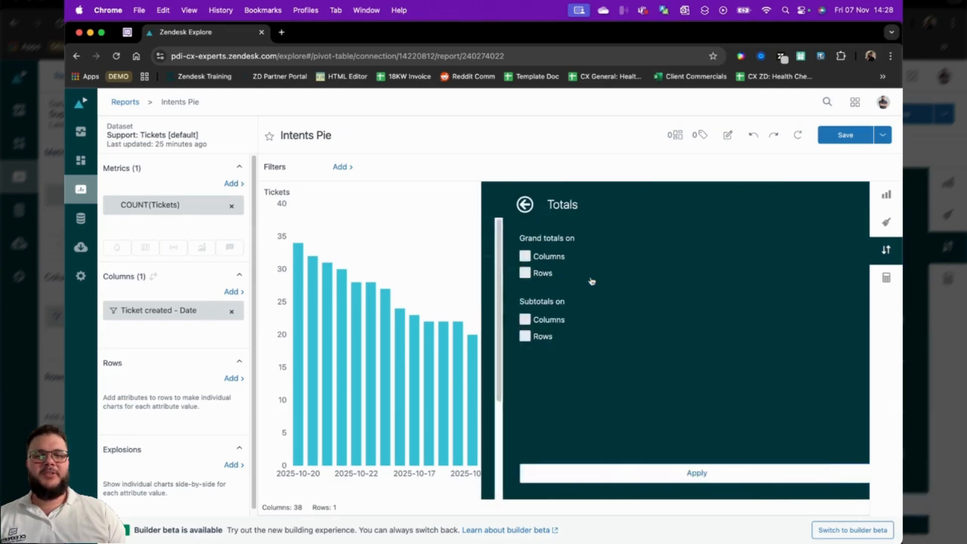
click(506, 211)
click(537, 249)
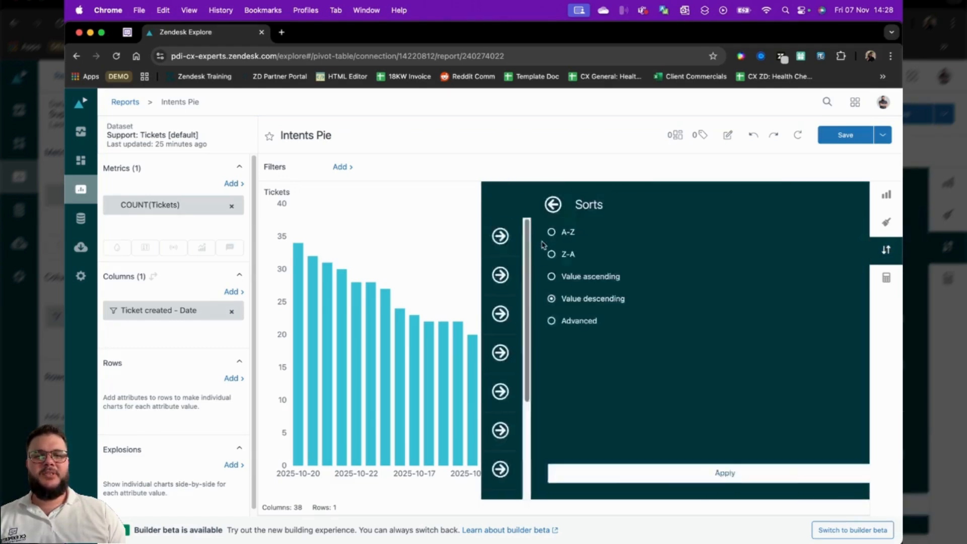
click(643, 472)
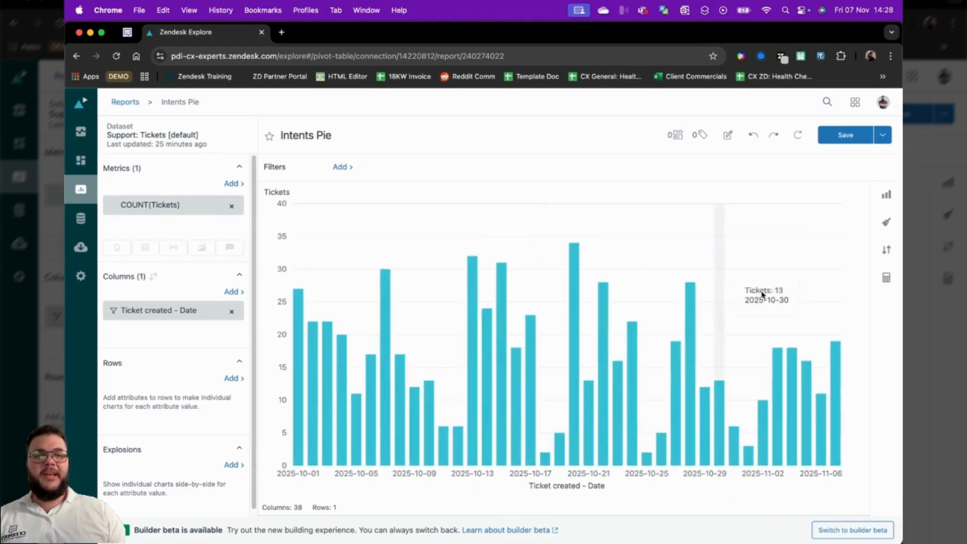
Set the X-axis label rotation of the column chart to 45
click(886, 222)
click(705, 373)
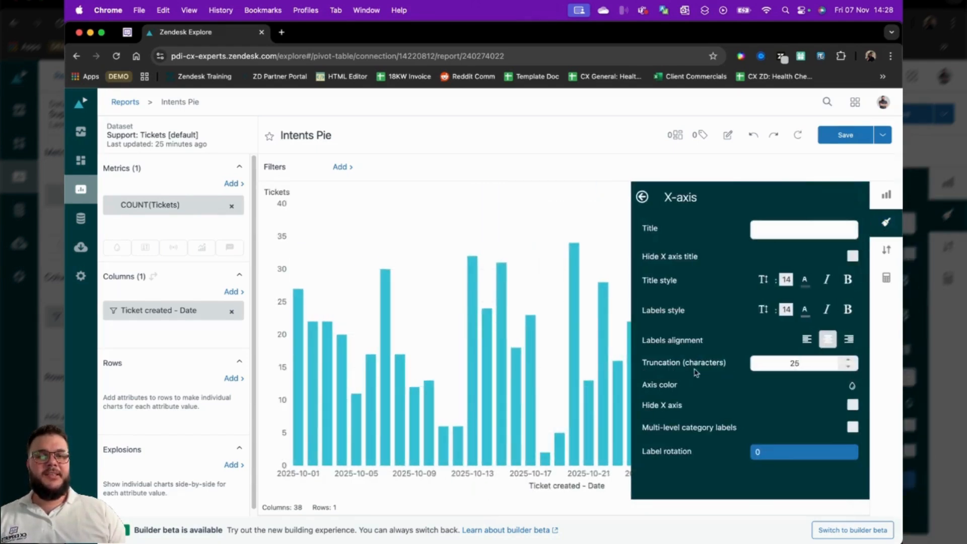
click(798, 451)
click(792, 482)
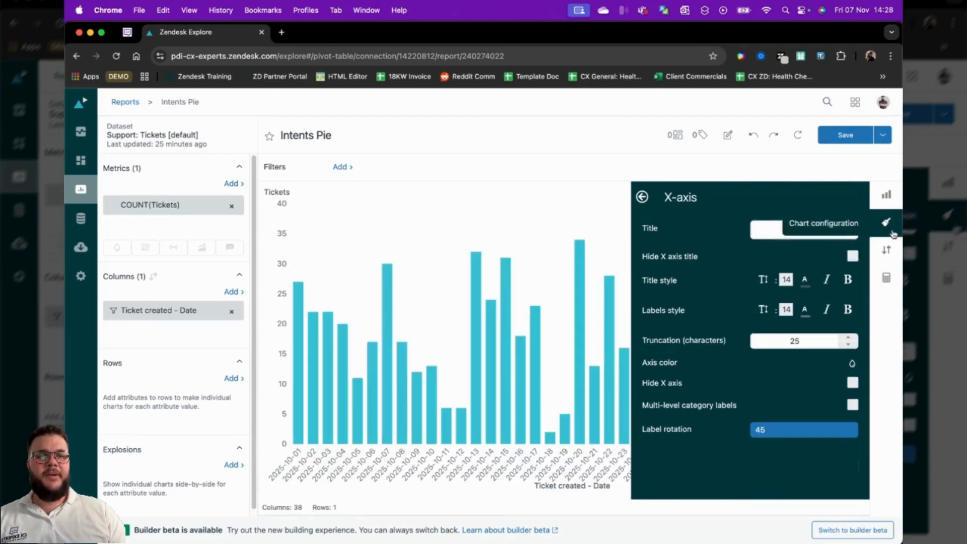
click(887, 222)
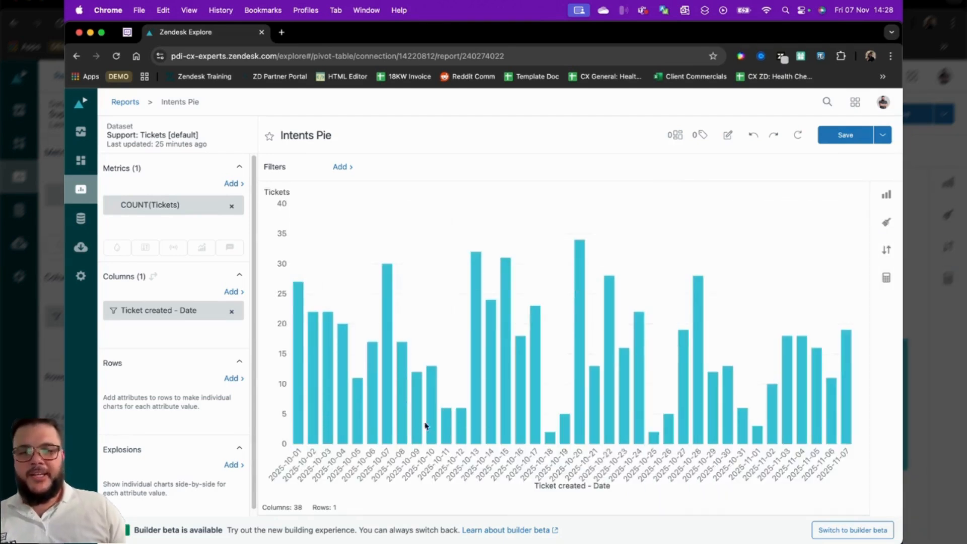
Search the metrics for "solved" and add Solved tickets to the report
click(234, 183)
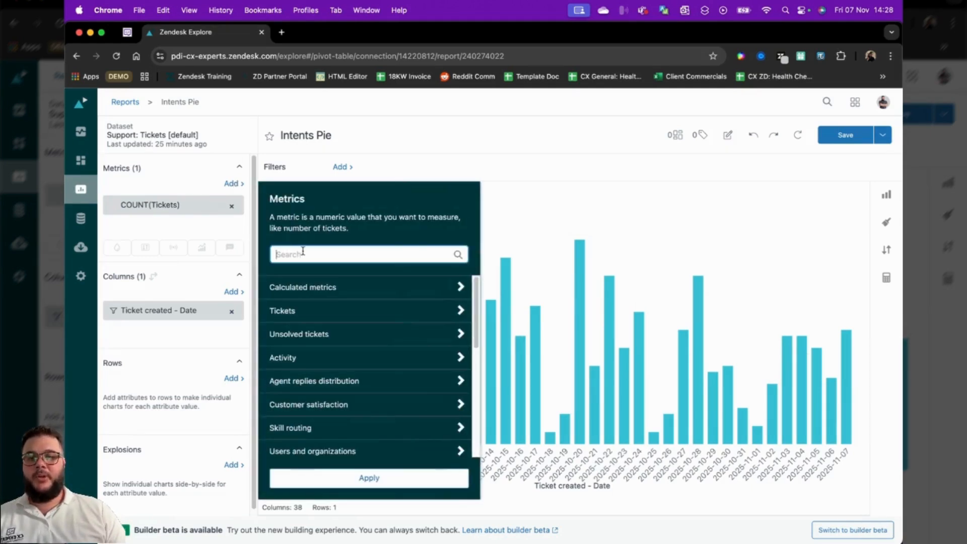
text(solved)
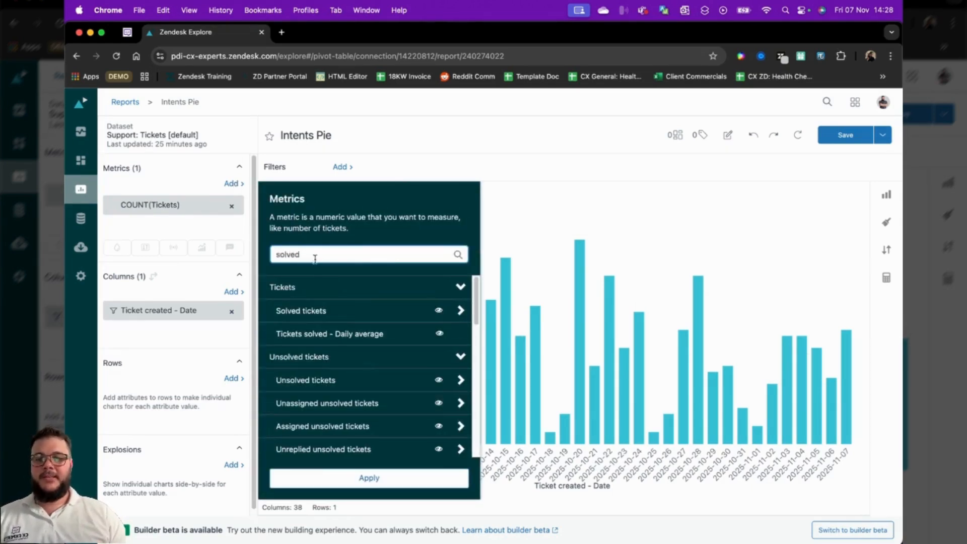
click(335, 310)
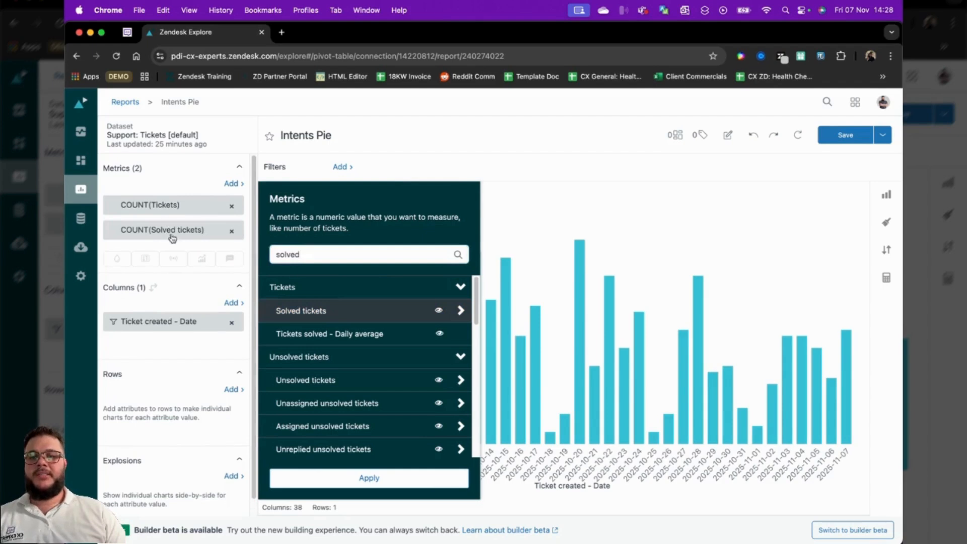
click(335, 478)
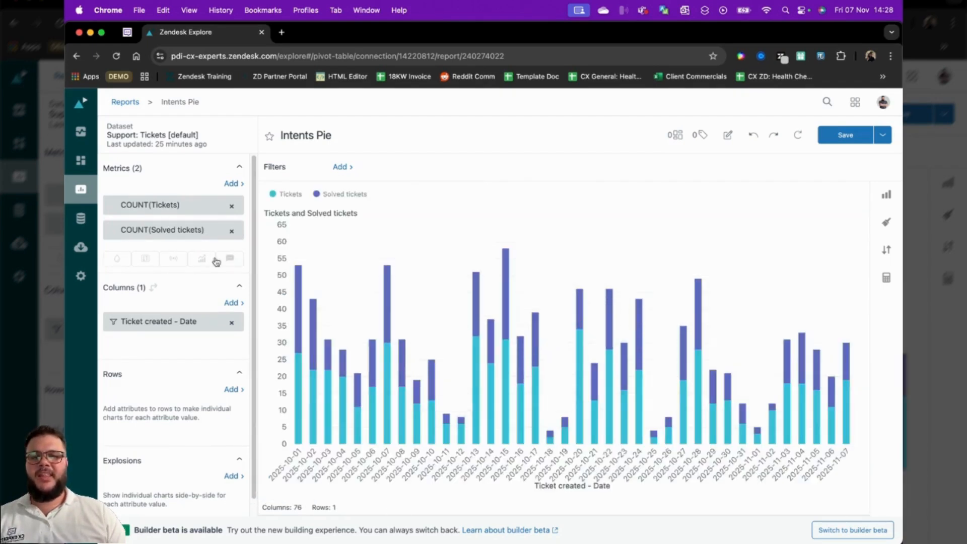
Unstack the chart so the Tickets and Solved tickets columns stand side by side for each date
click(886, 222)
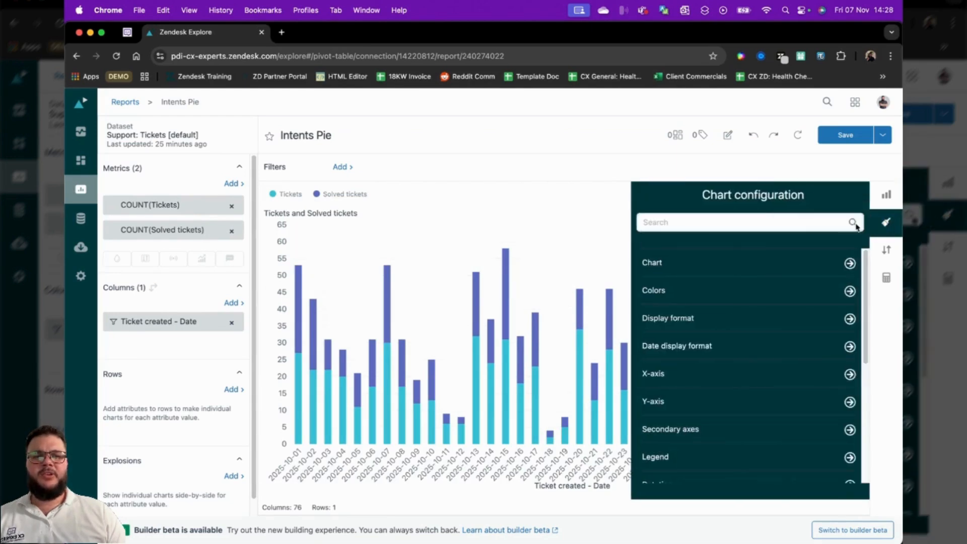
click(687, 266)
click(853, 259)
click(886, 222)
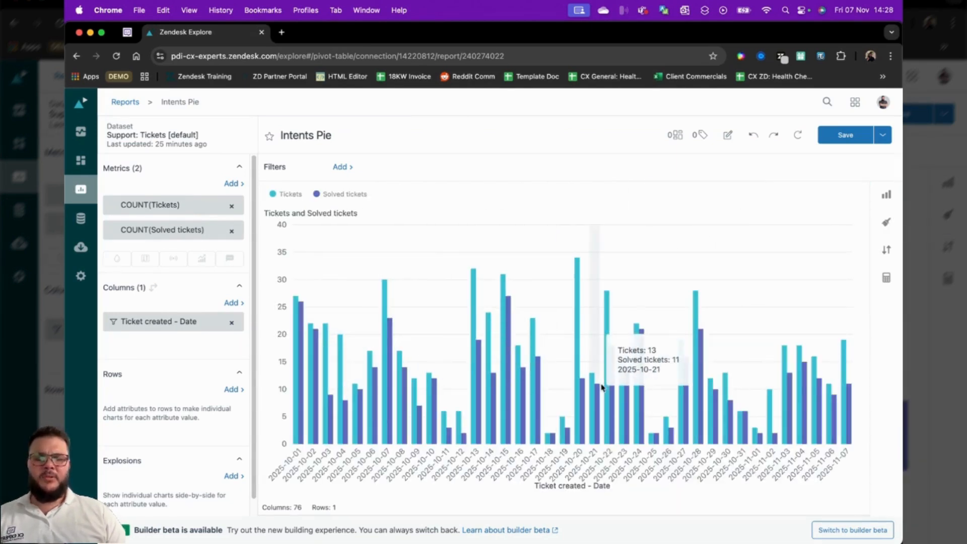
Set the COUNT(Solved tickets) metric to Dual so it is plotted on a second axis
click(188, 232)
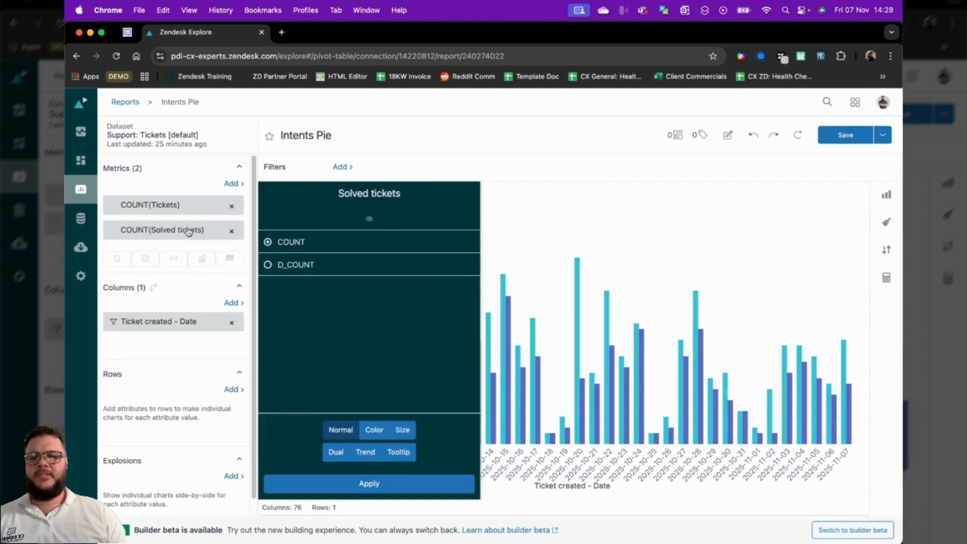
click(337, 452)
click(379, 485)
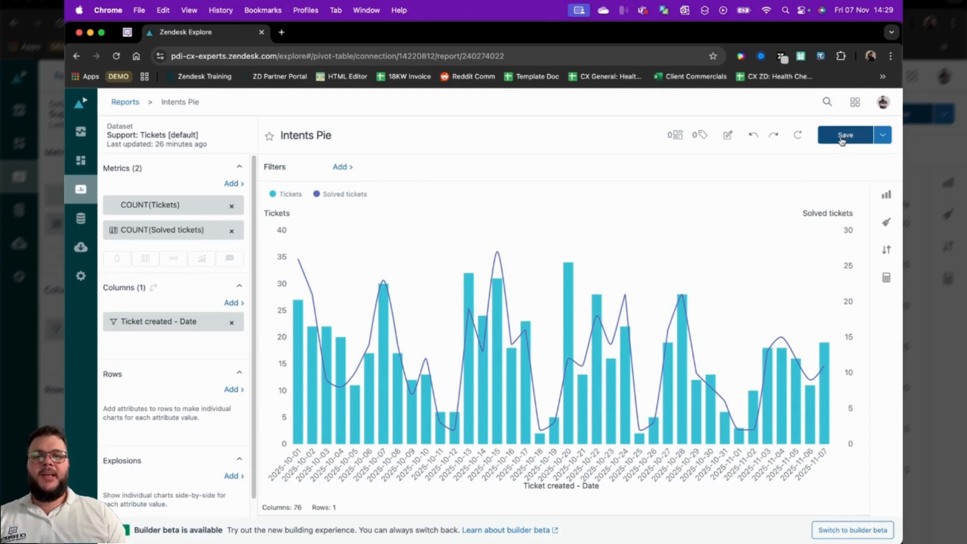
Leave the Intents Pie report without saving its changes and open the CX Experts Dashboard (For Clients)
triple_click(310, 135)
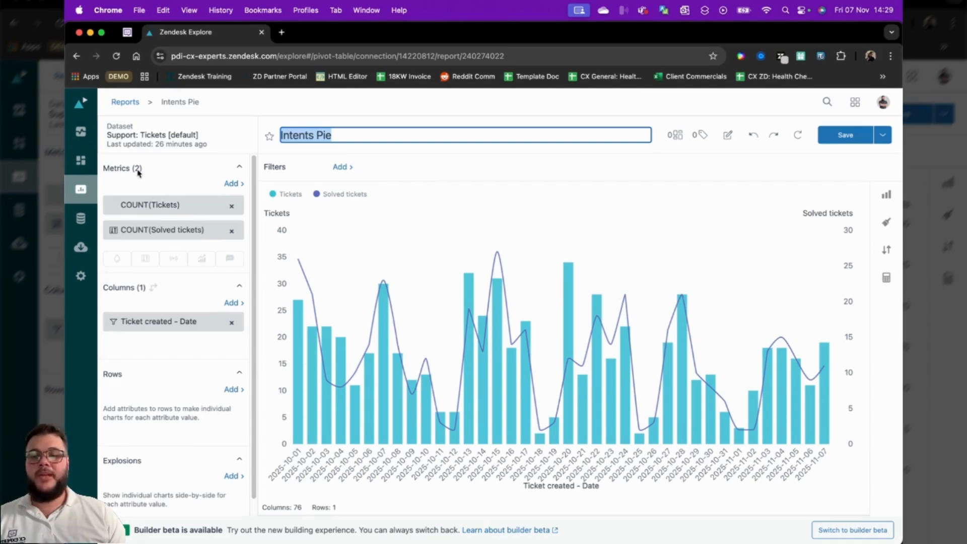
click(82, 160)
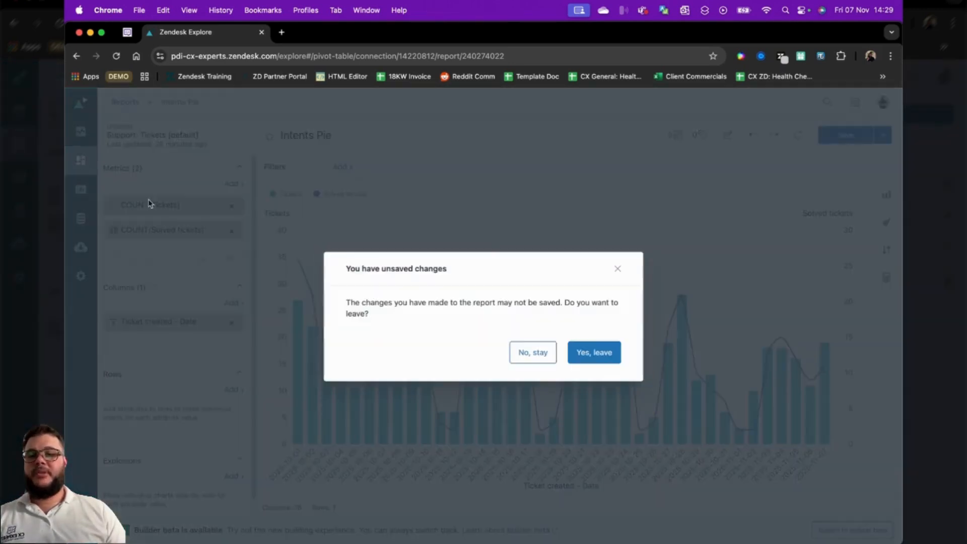
click(576, 359)
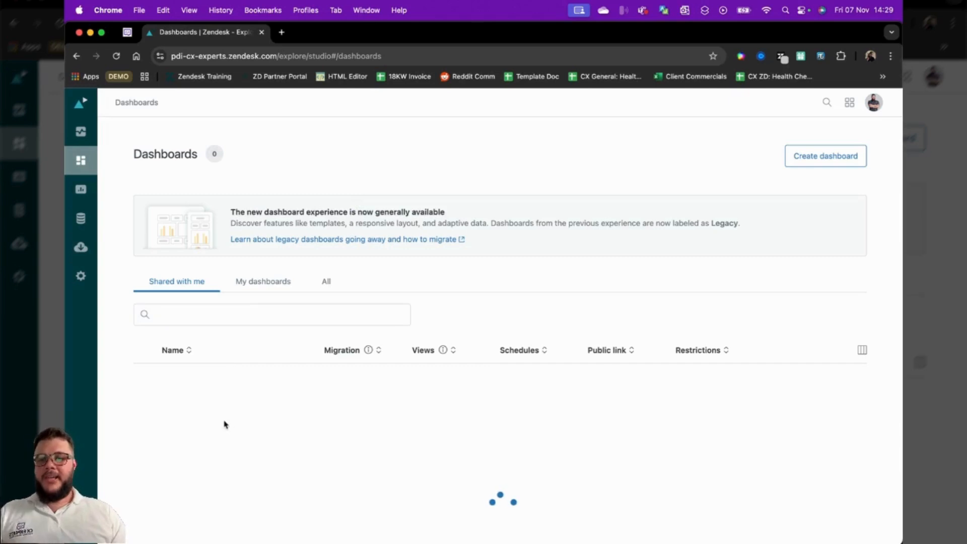
click(250, 375)
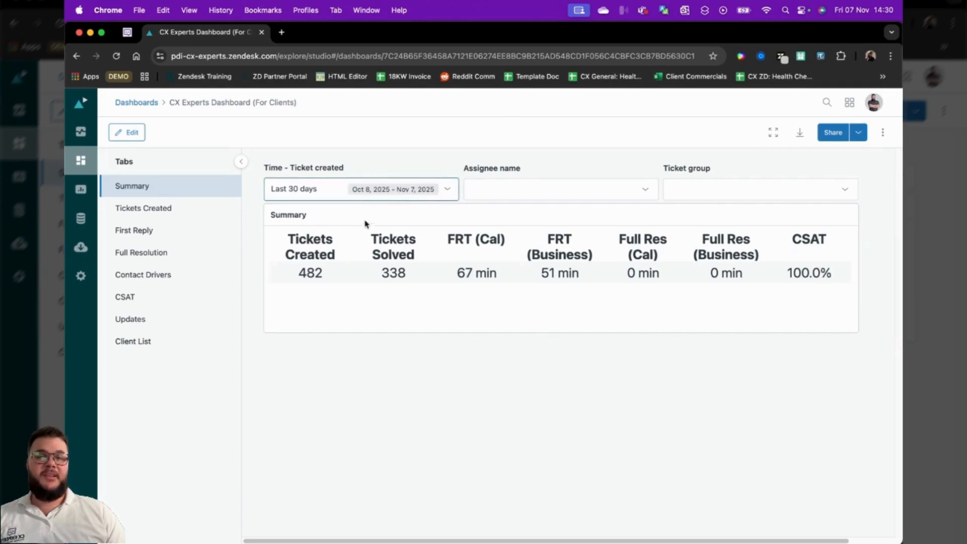
Check the Summary time range options and examine the daily to quarterly charts on the Tickets Created tab
click(391, 191)
click(625, 393)
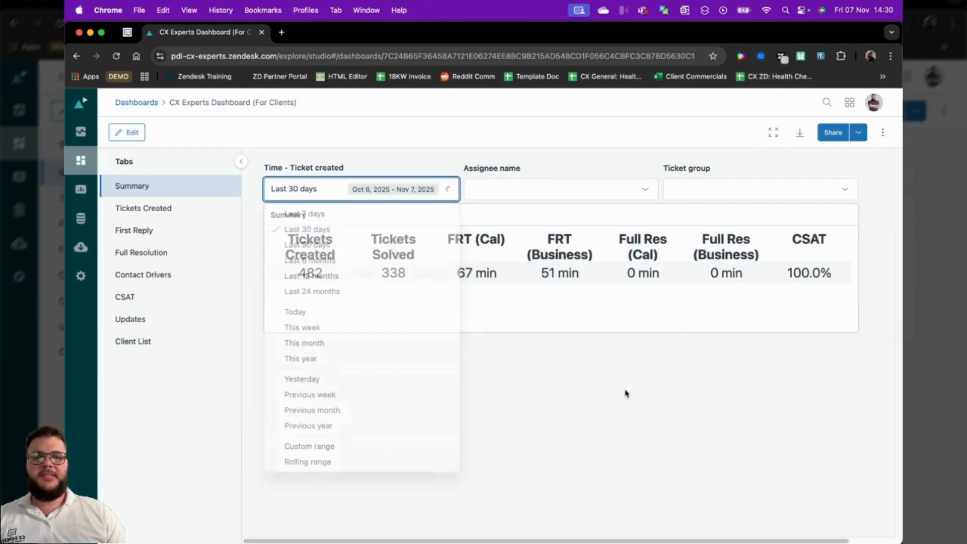
click(156, 211)
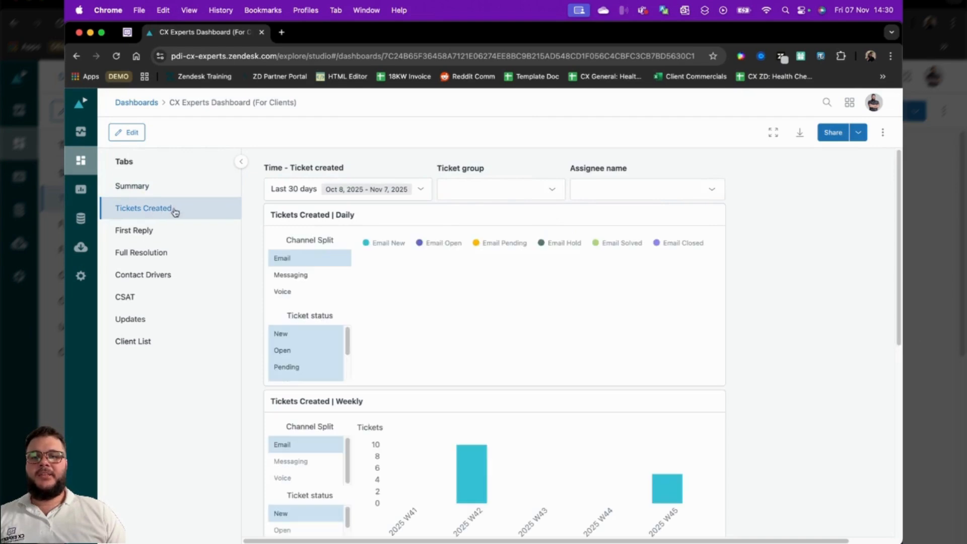
mouse_move(650, 328)
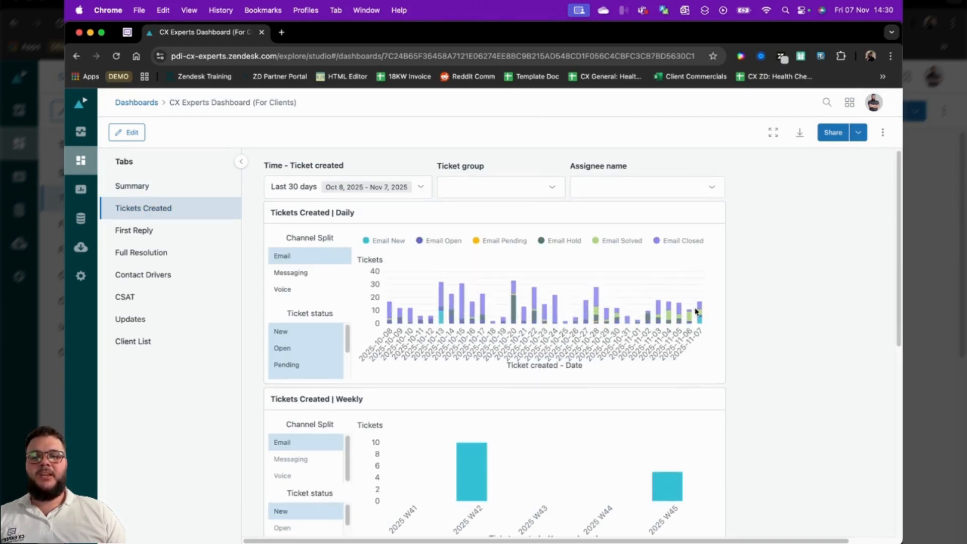
scroll(308, 355, down, 3)
mouse_move(533, 305)
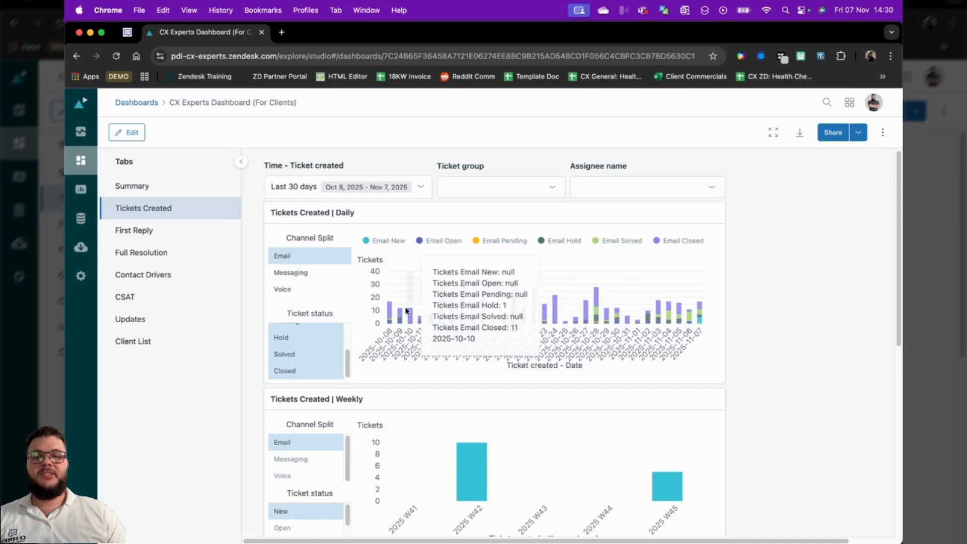
scroll(783, 293, down, 2)
scroll(784, 293, down, 6)
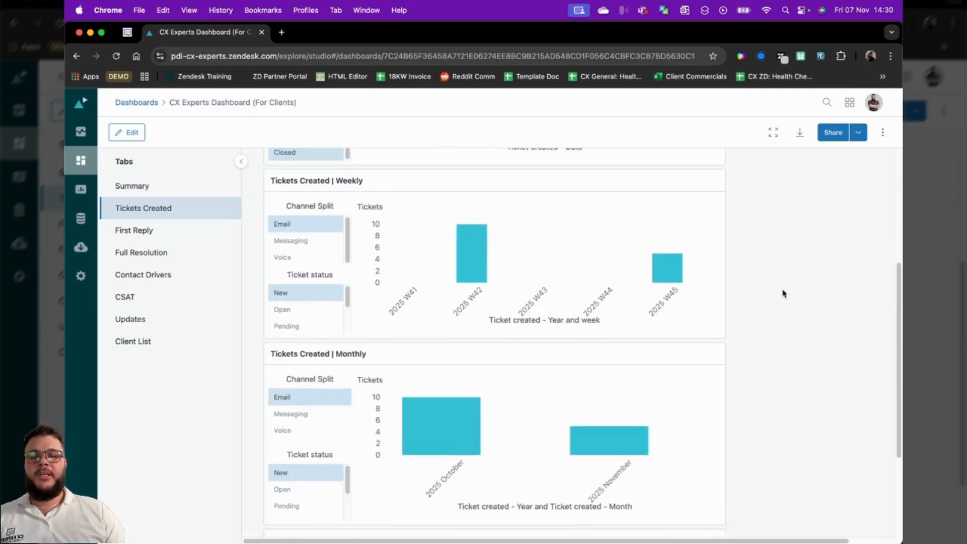
Review the First Reply, Full Resolution, Contact Drivers and CSAT tabs of the client dashboard
click(164, 230)
scroll(605, 287, up, 3)
scroll(604, 287, up, 2)
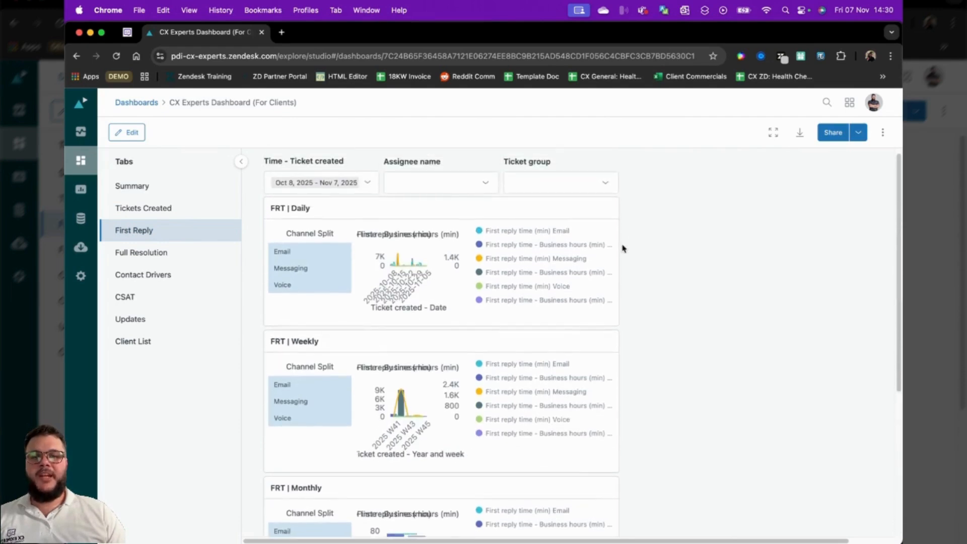
click(154, 258)
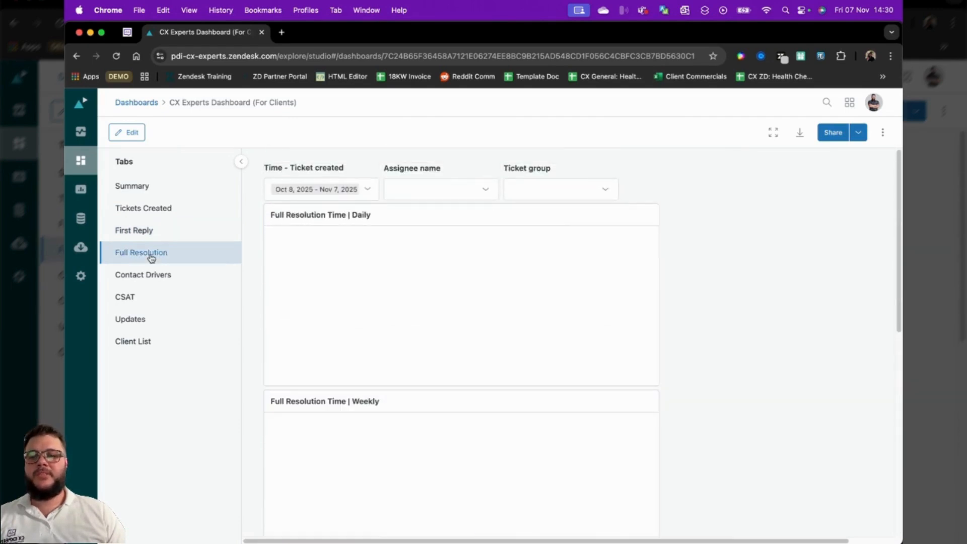
click(150, 274)
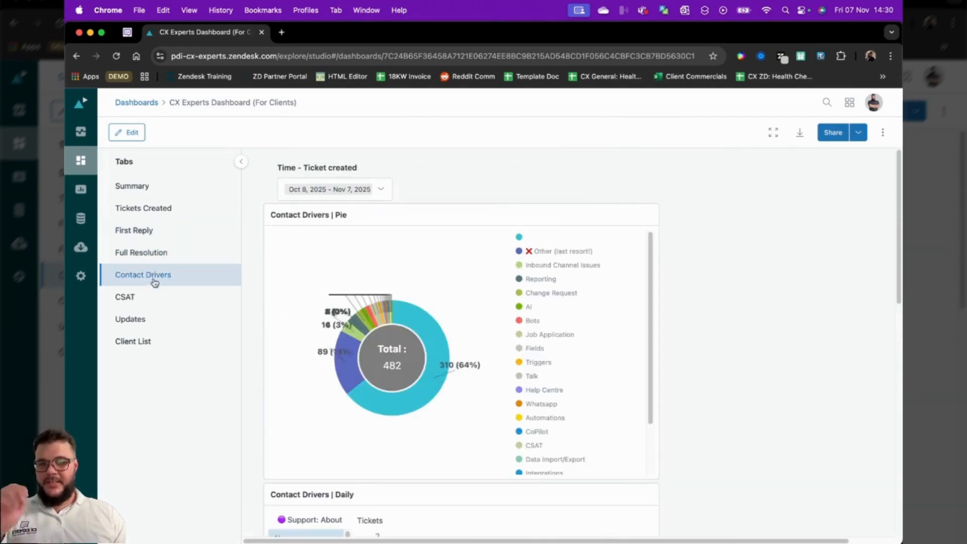
click(171, 299)
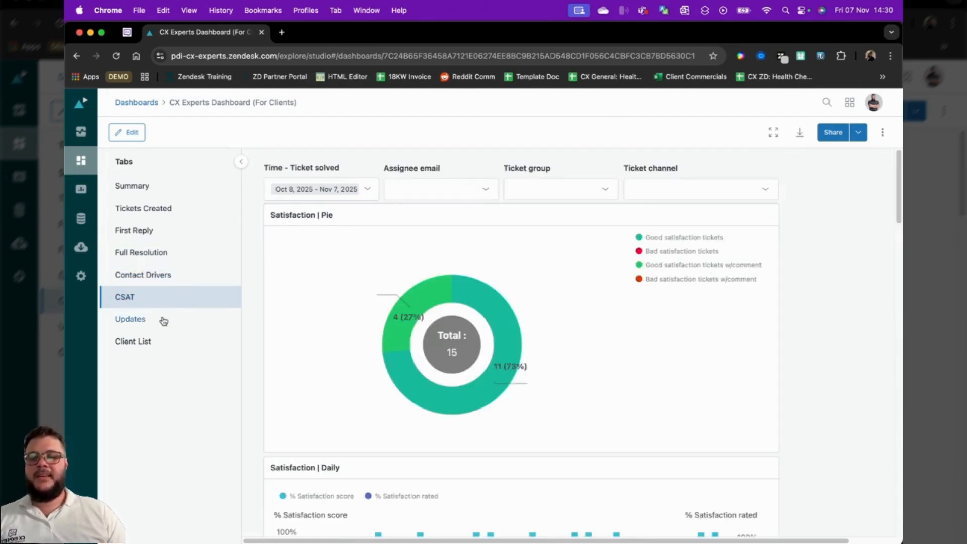
click(166, 317)
click(174, 291)
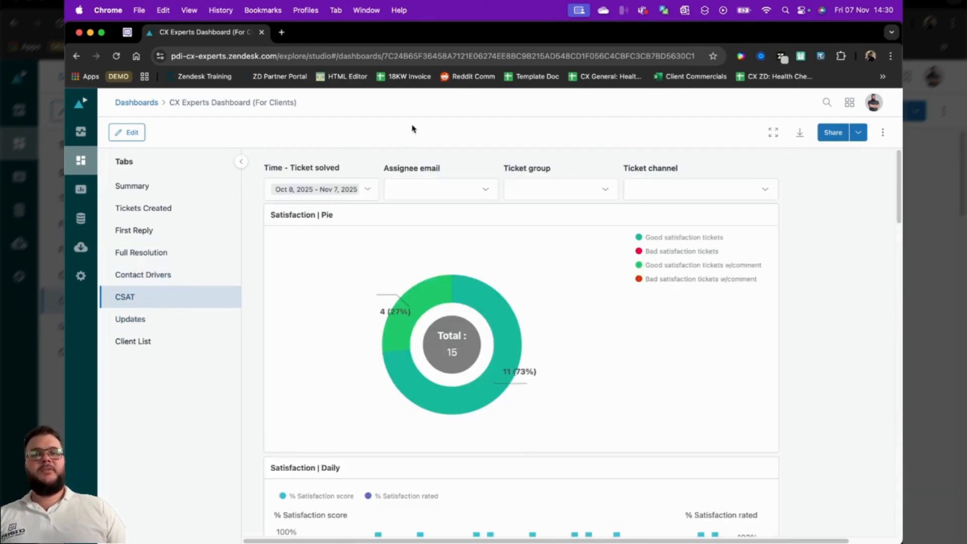